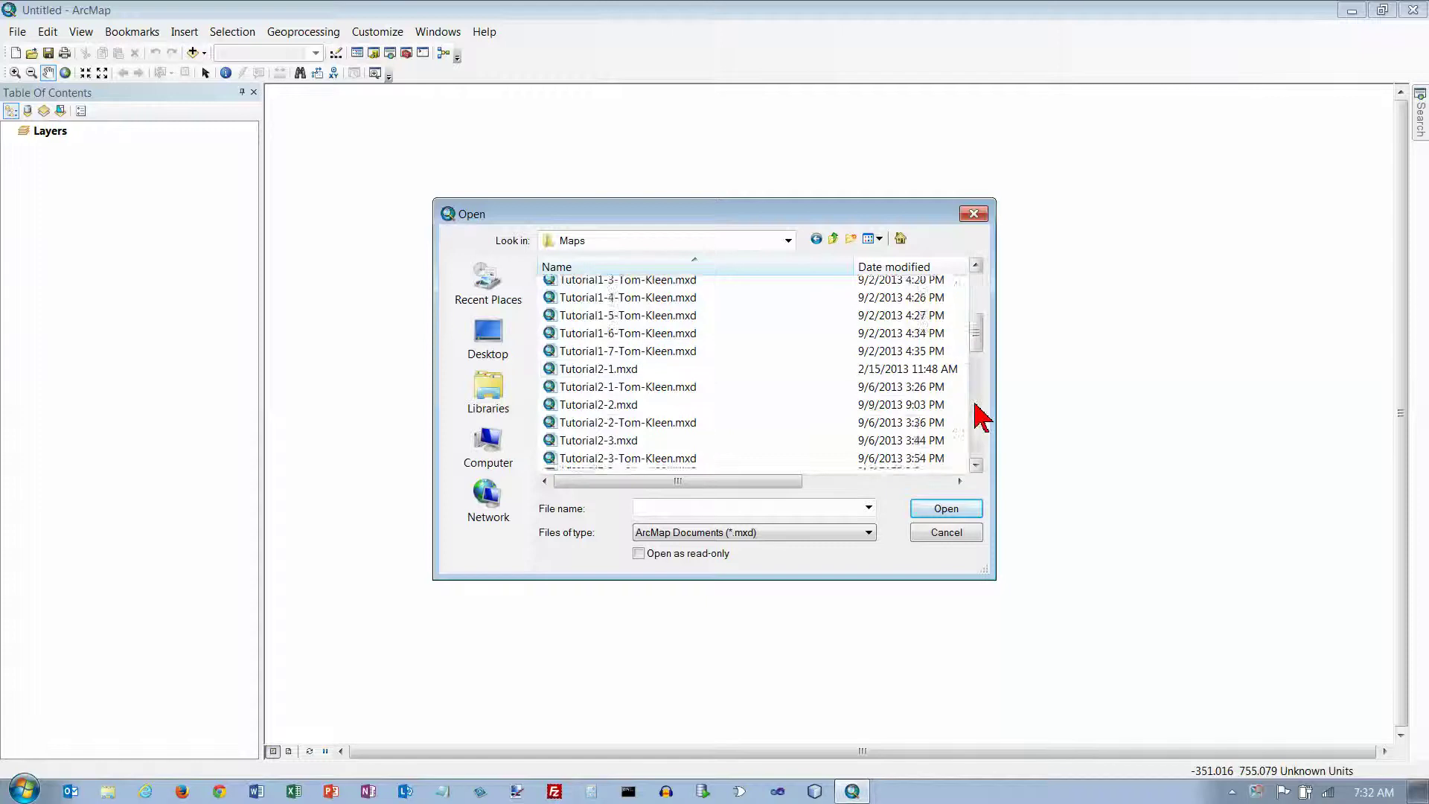
- Open the map document Tutorial6-5.mxd from the Maps folder and zoom to the Manhattan bookmark
double_click(569, 285)
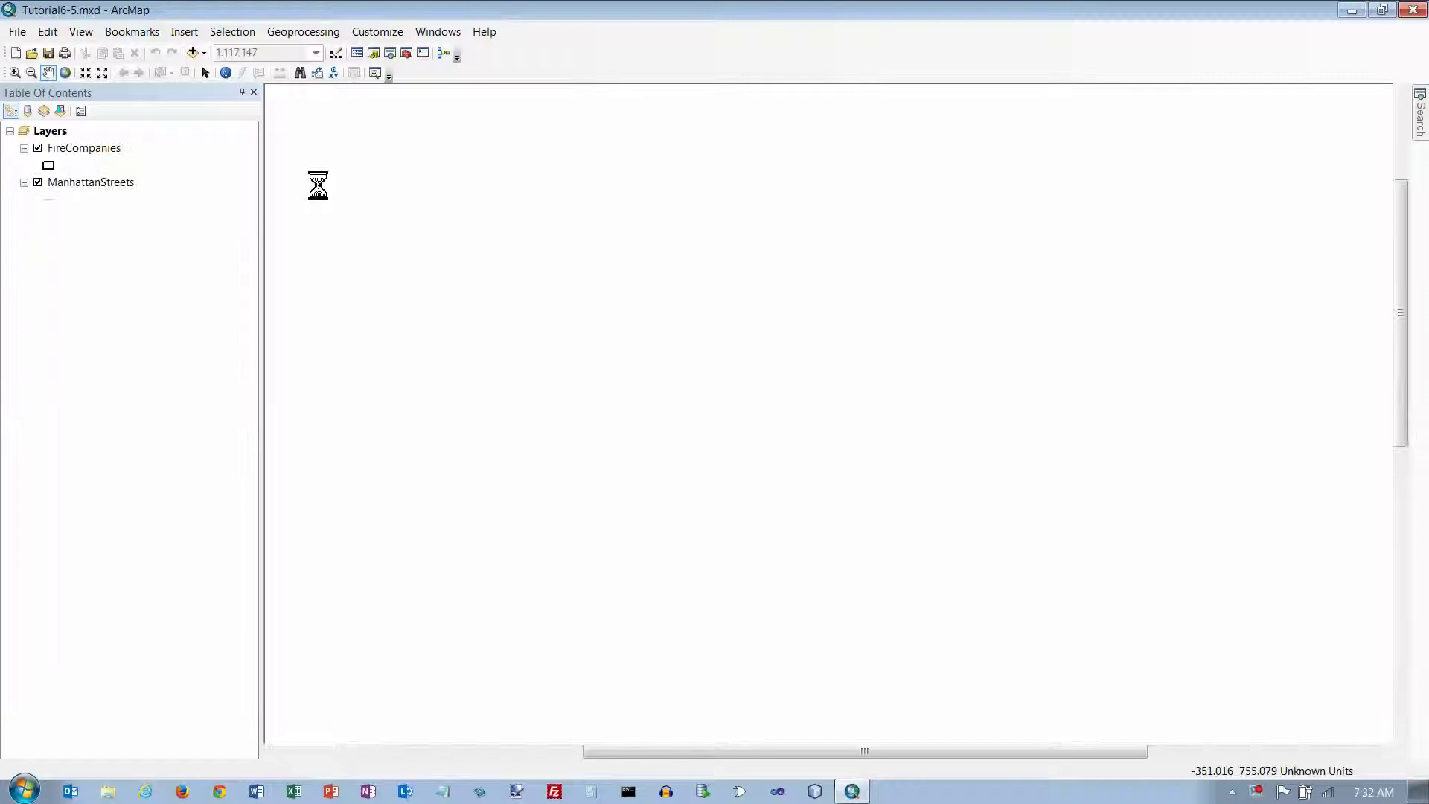
click(150, 34)
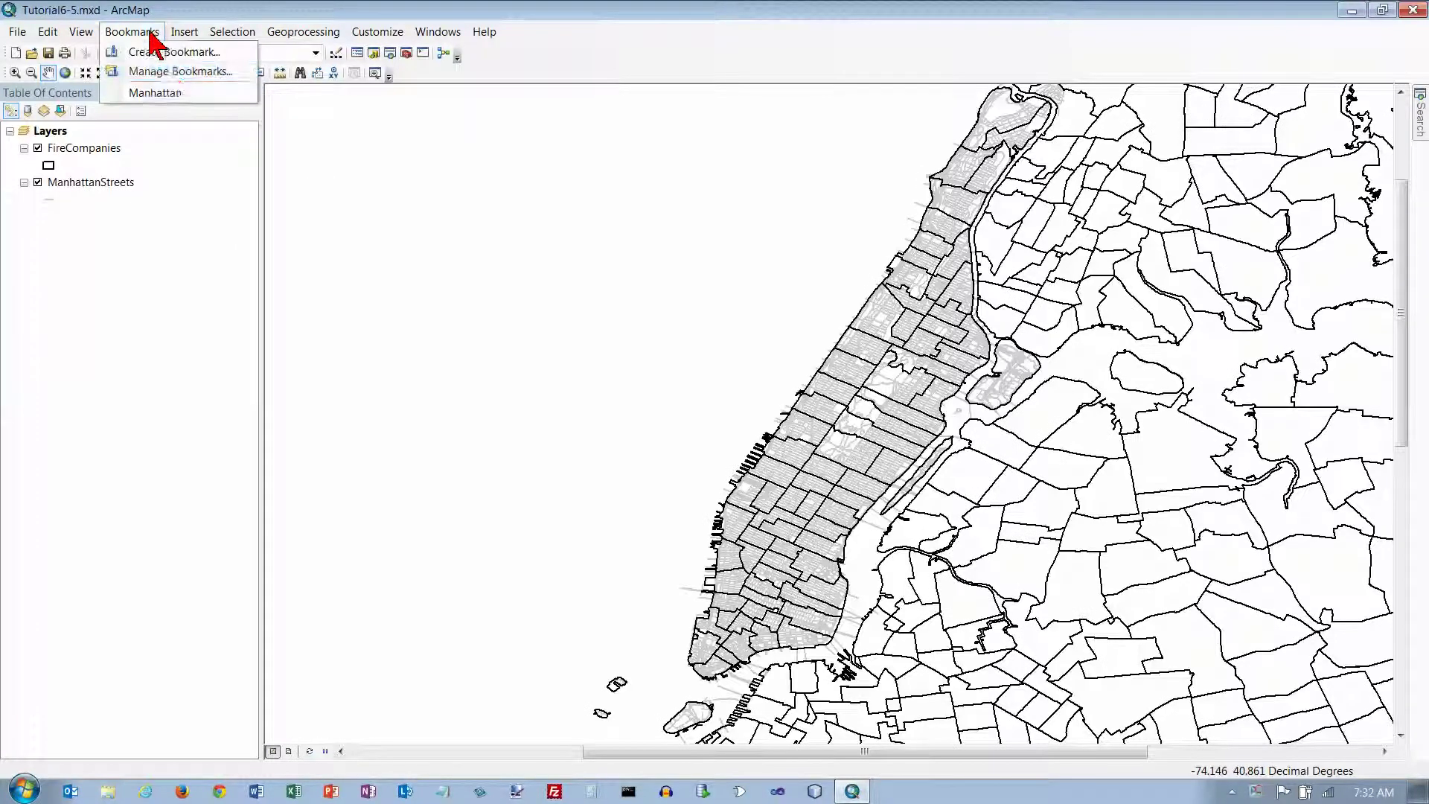
click(174, 92)
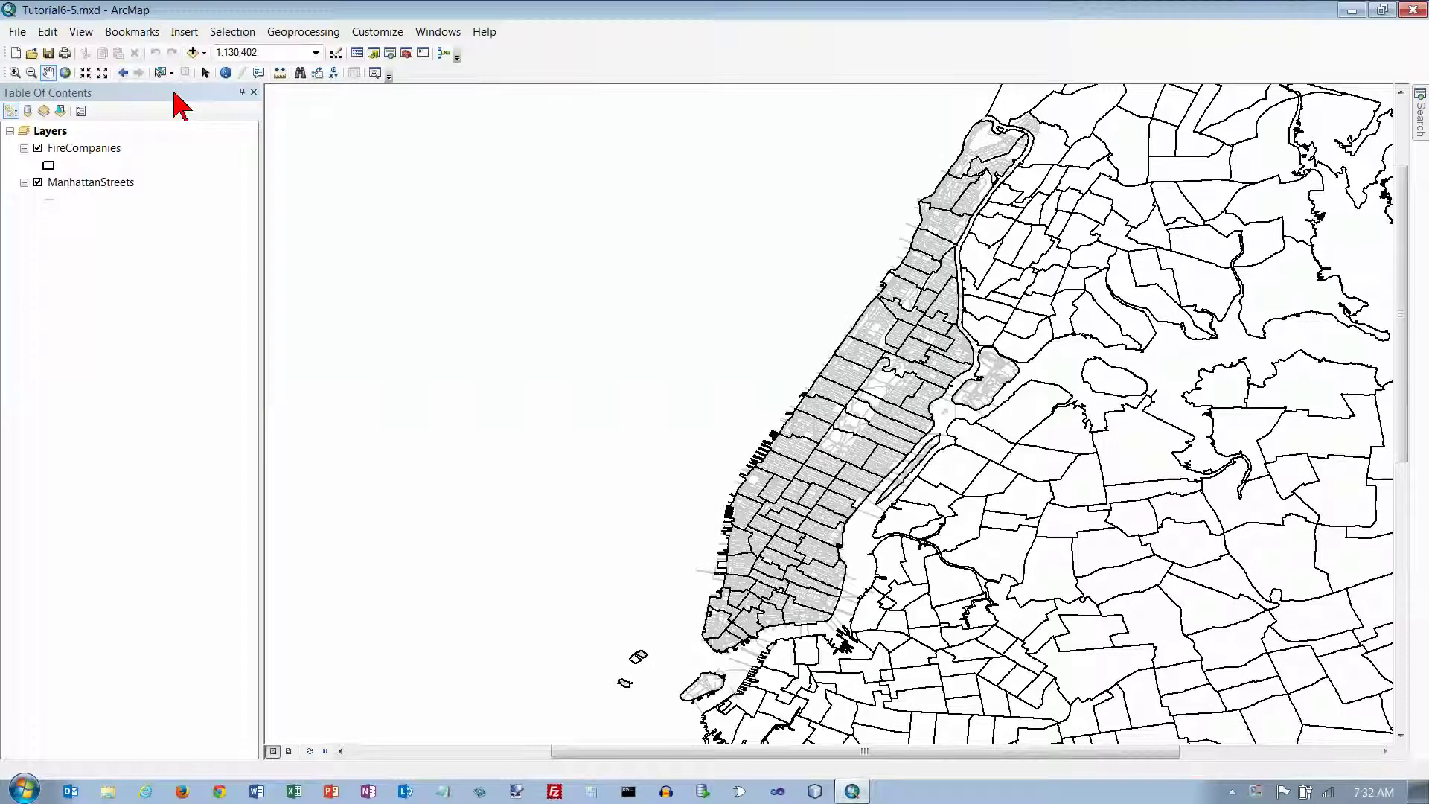
- Save the map as Tutorial6-5.mxd in the GIST1 MyExercises\Chapter6 folder, replacing the existing file
click(17, 32)
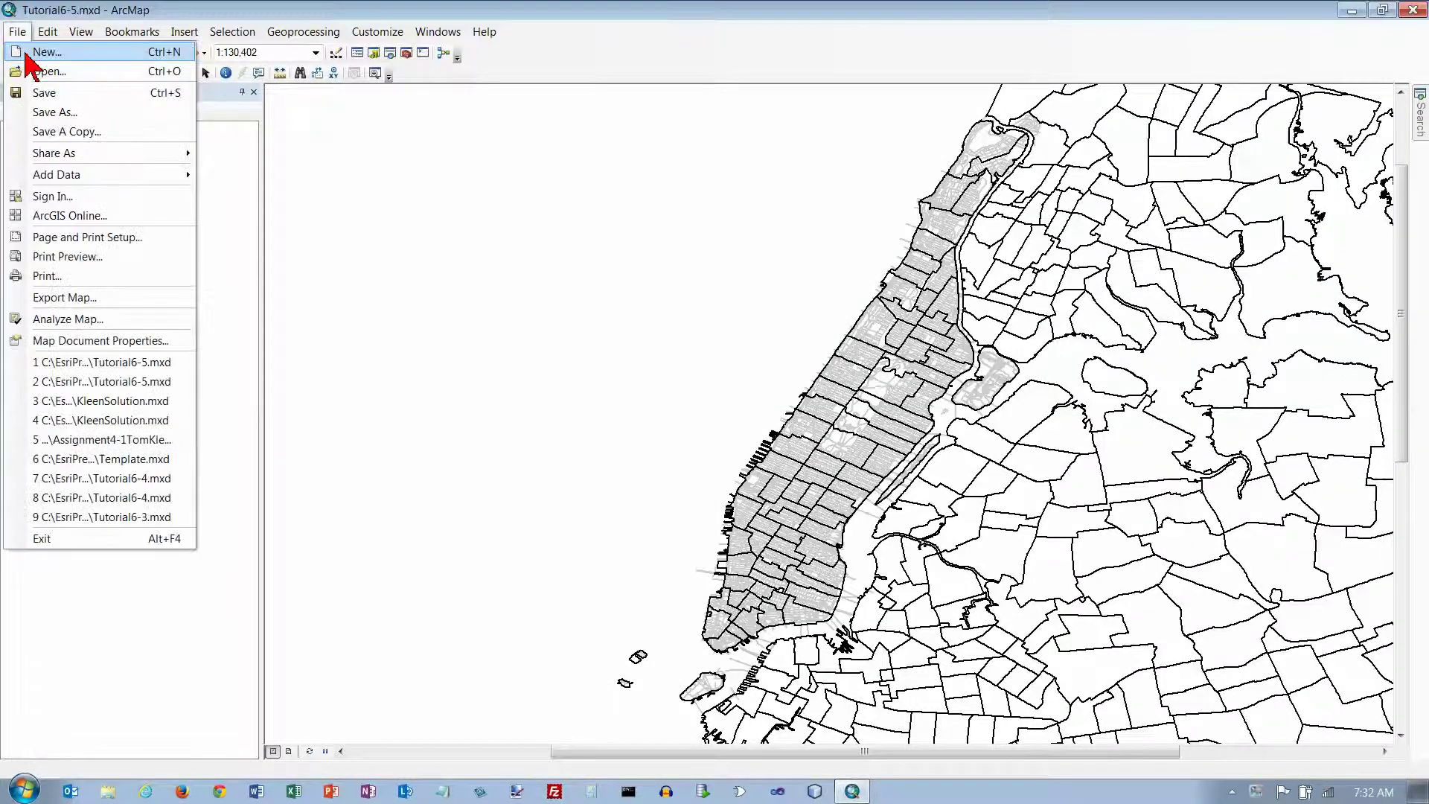
click(49, 114)
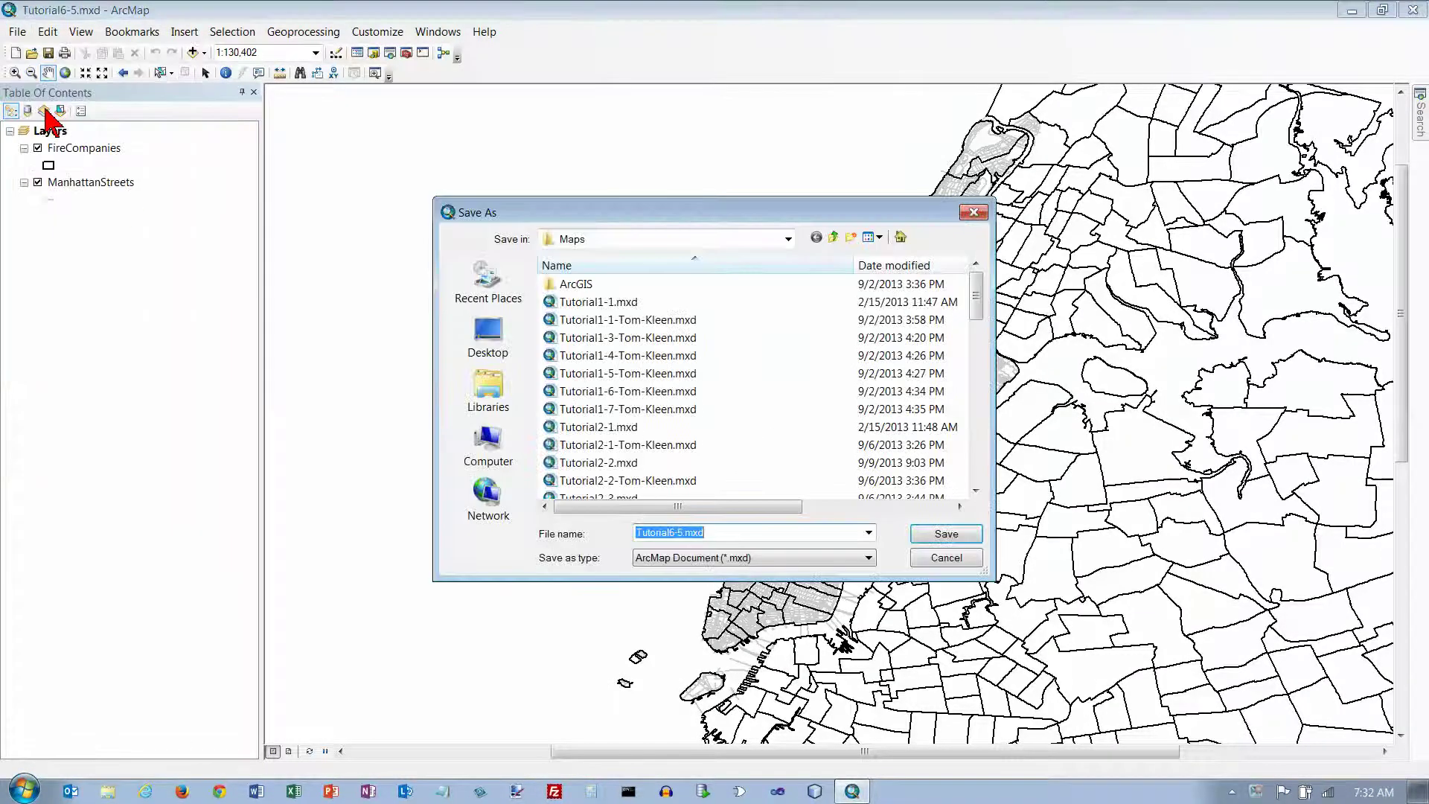
click(787, 239)
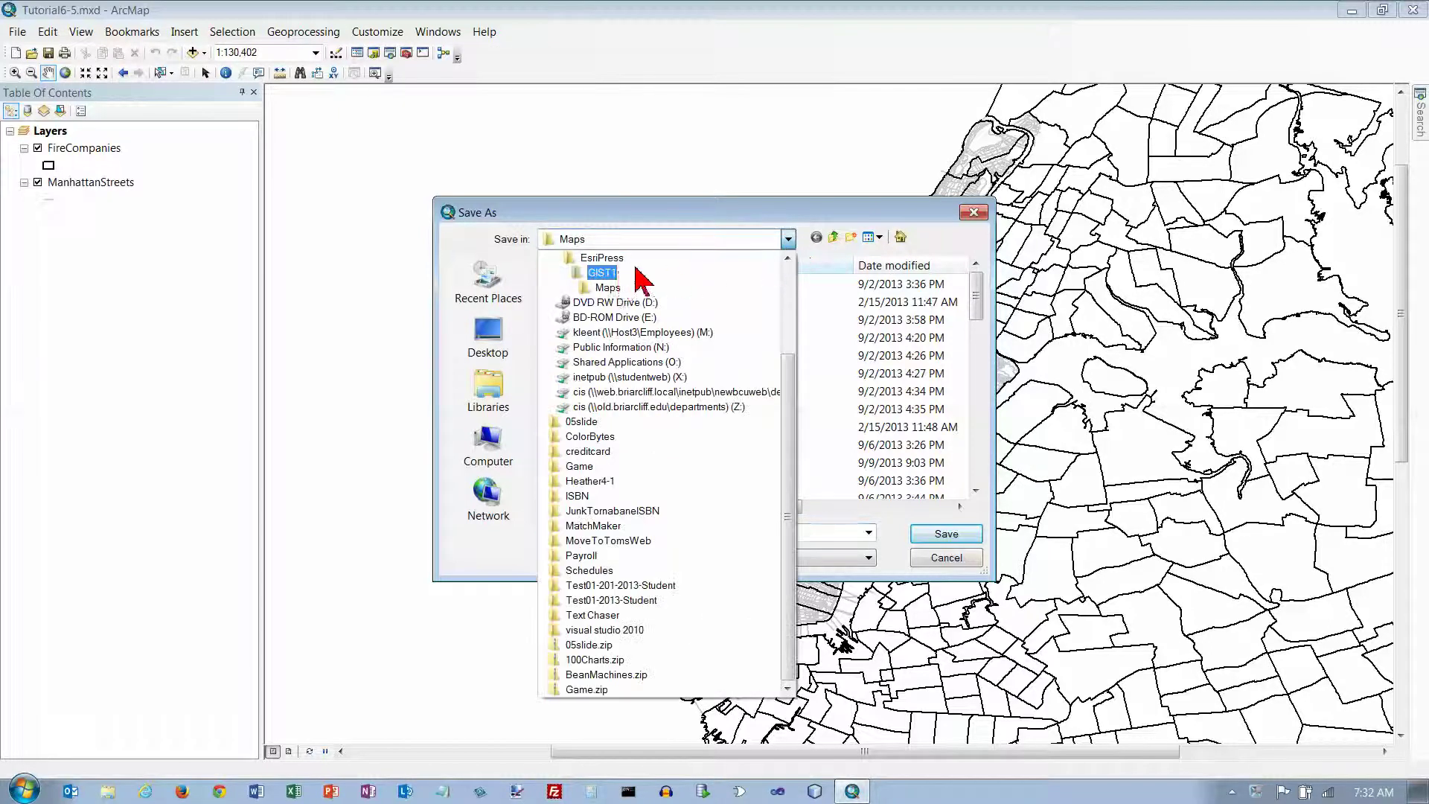
click(612, 274)
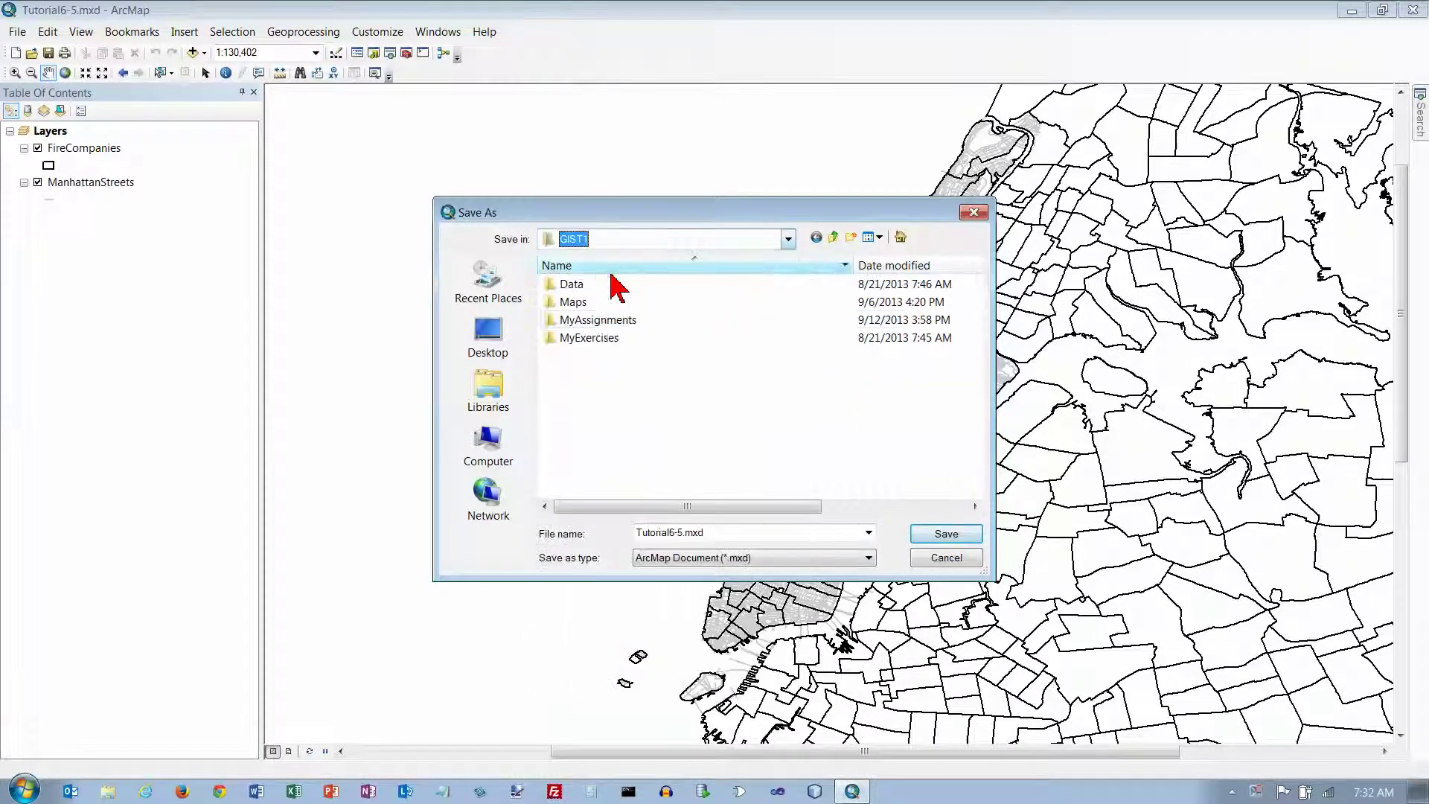
double_click(598, 338)
double_click(584, 373)
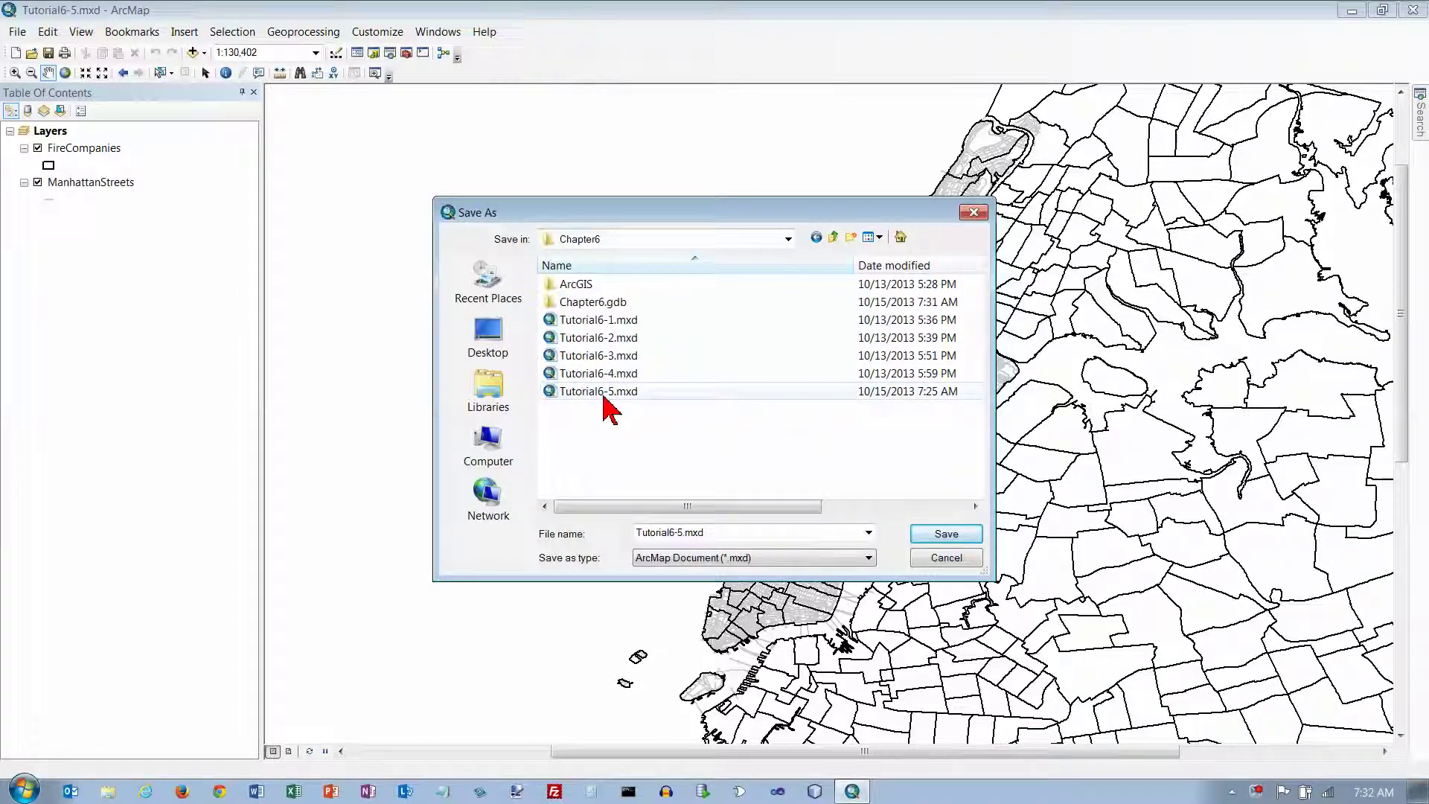
click(604, 393)
click(943, 536)
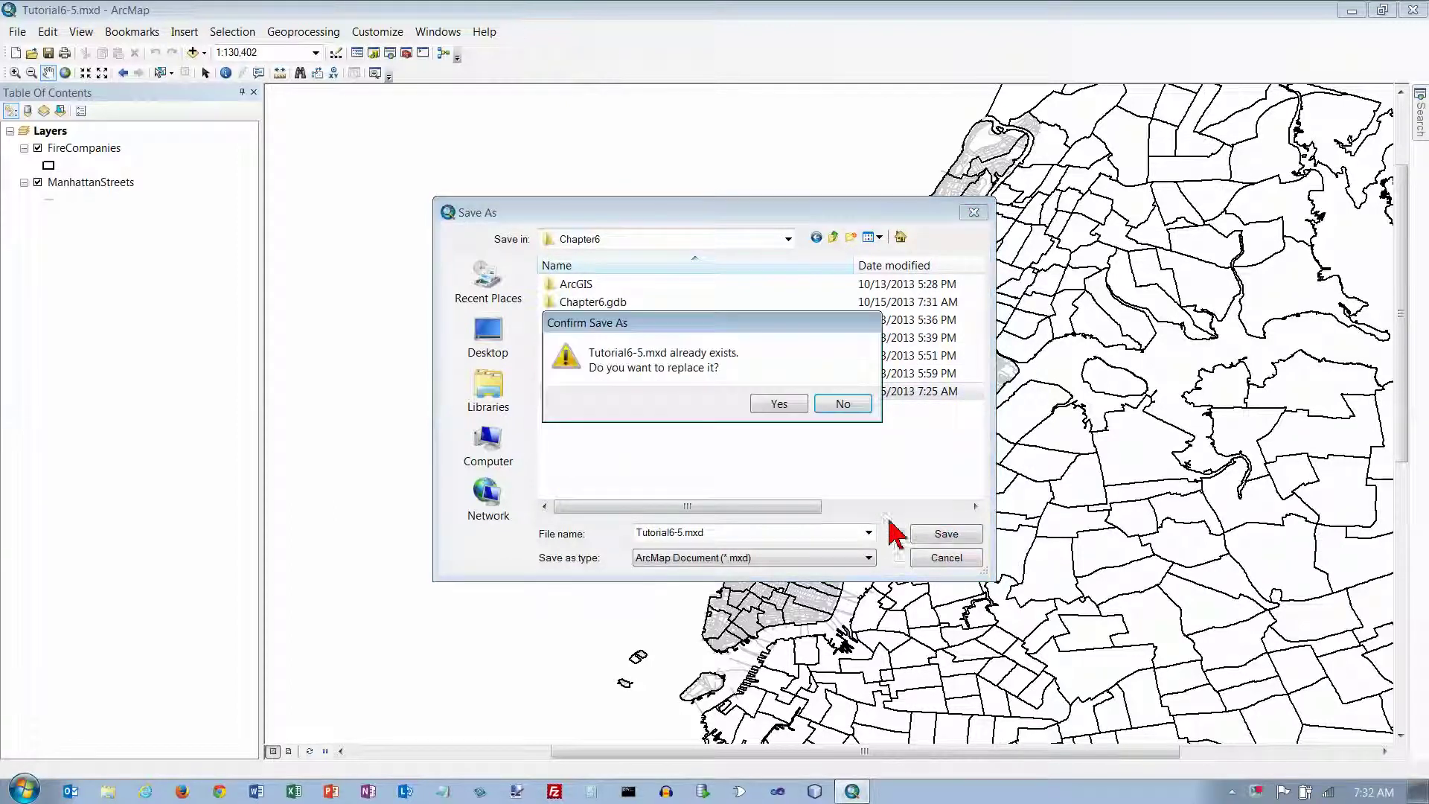
click(788, 406)
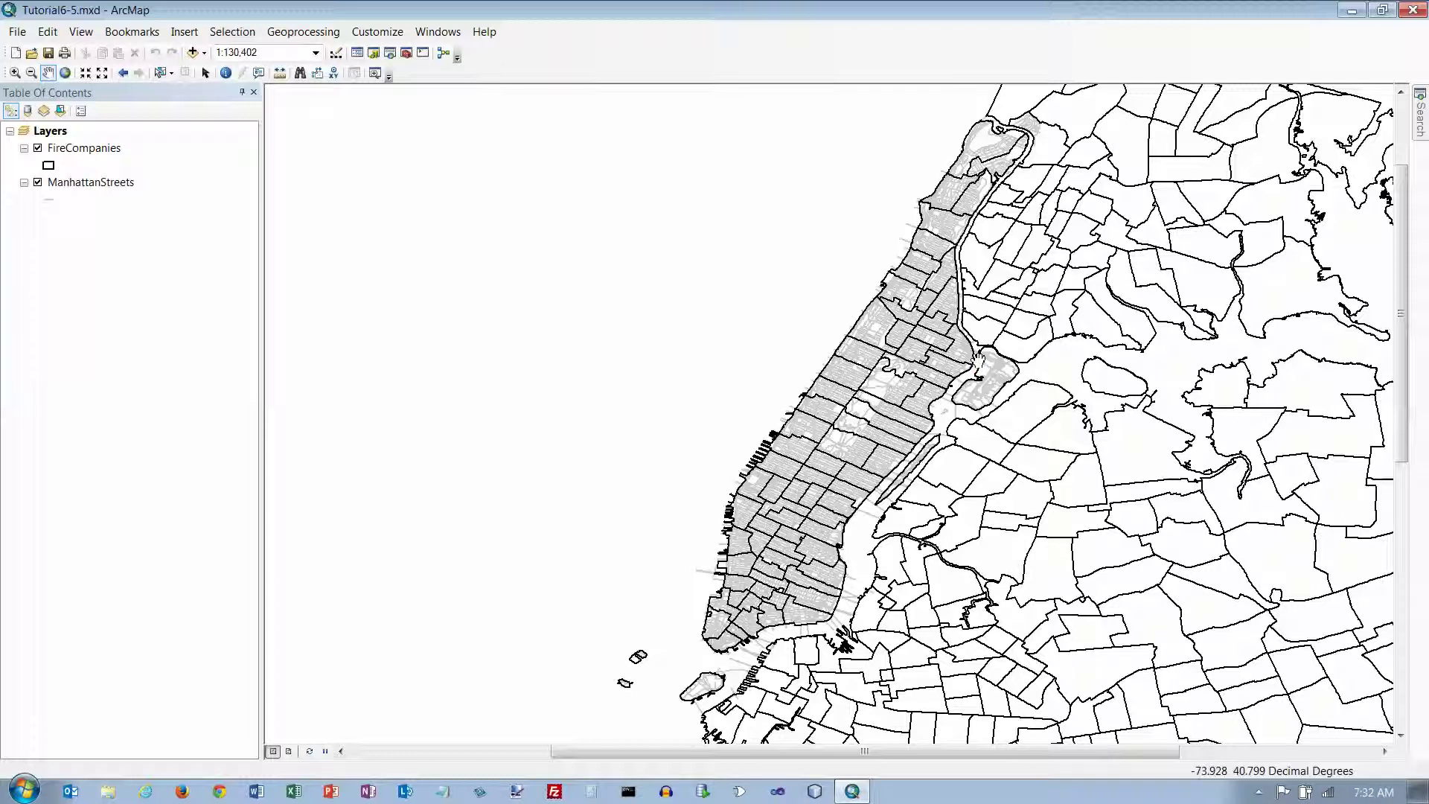
- Examine all the fields in the attribute table of the ManhattanStreets layer, and close the table
right_click(86, 149)
ctrl+click(85, 186)
click(80, 180)
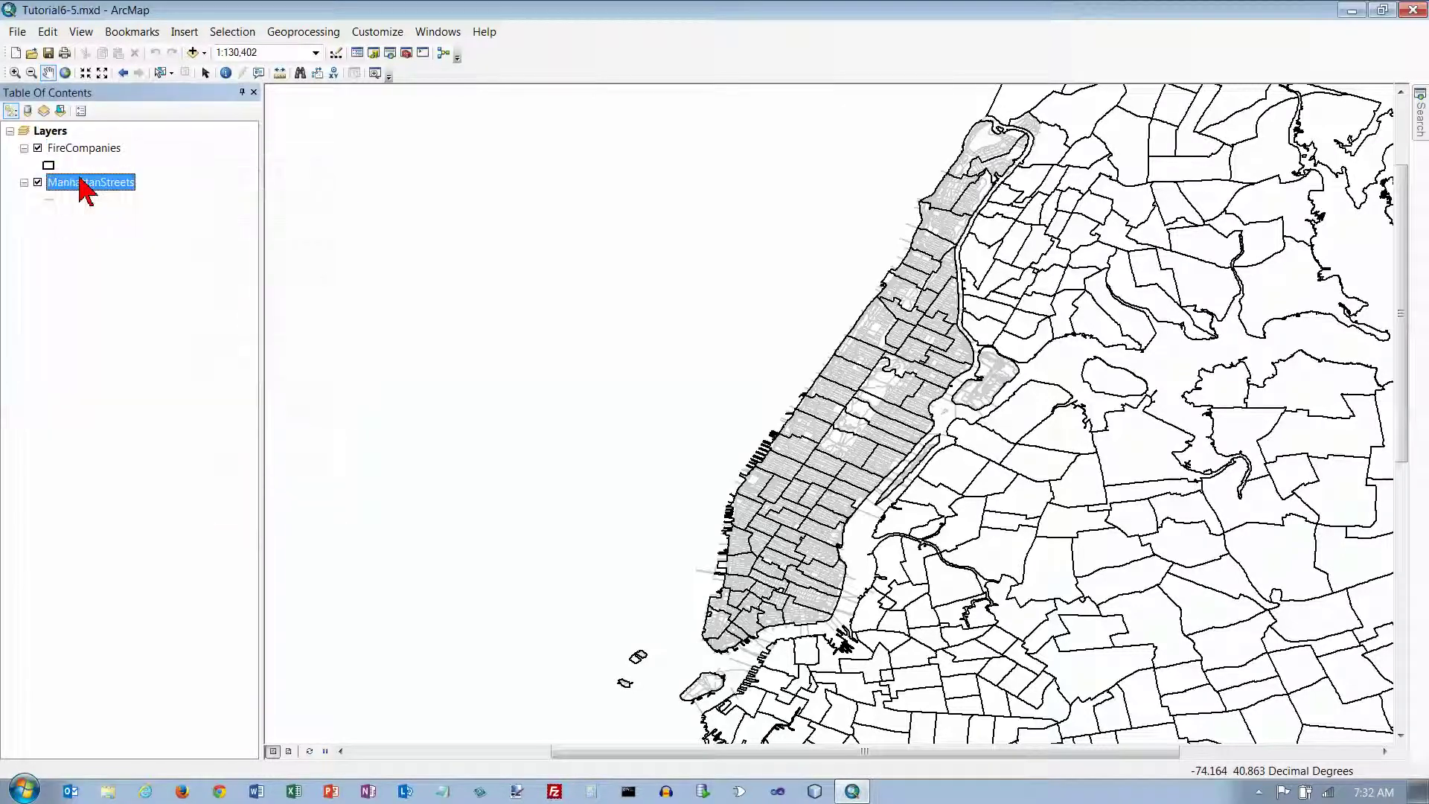
right_click(80, 180)
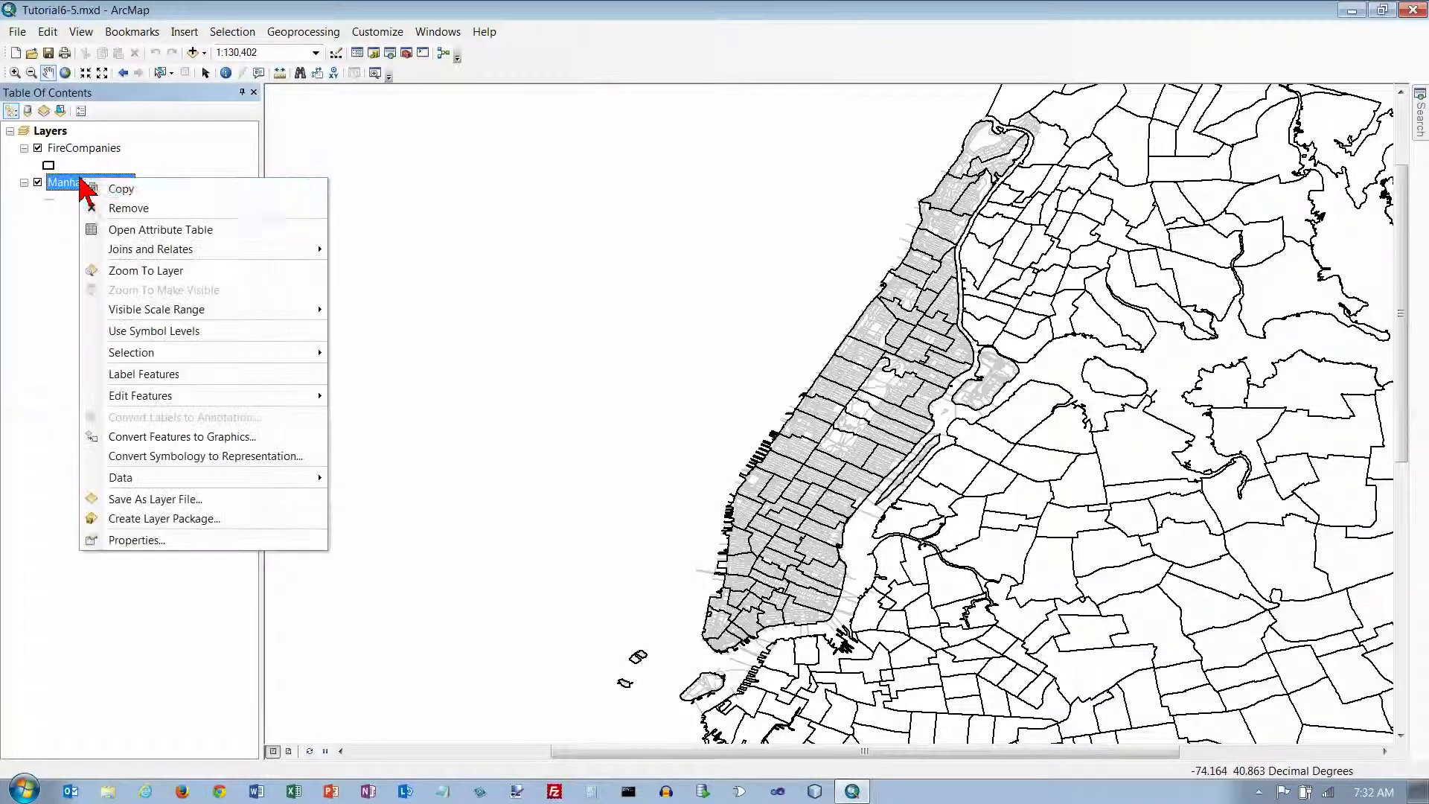
click(132, 231)
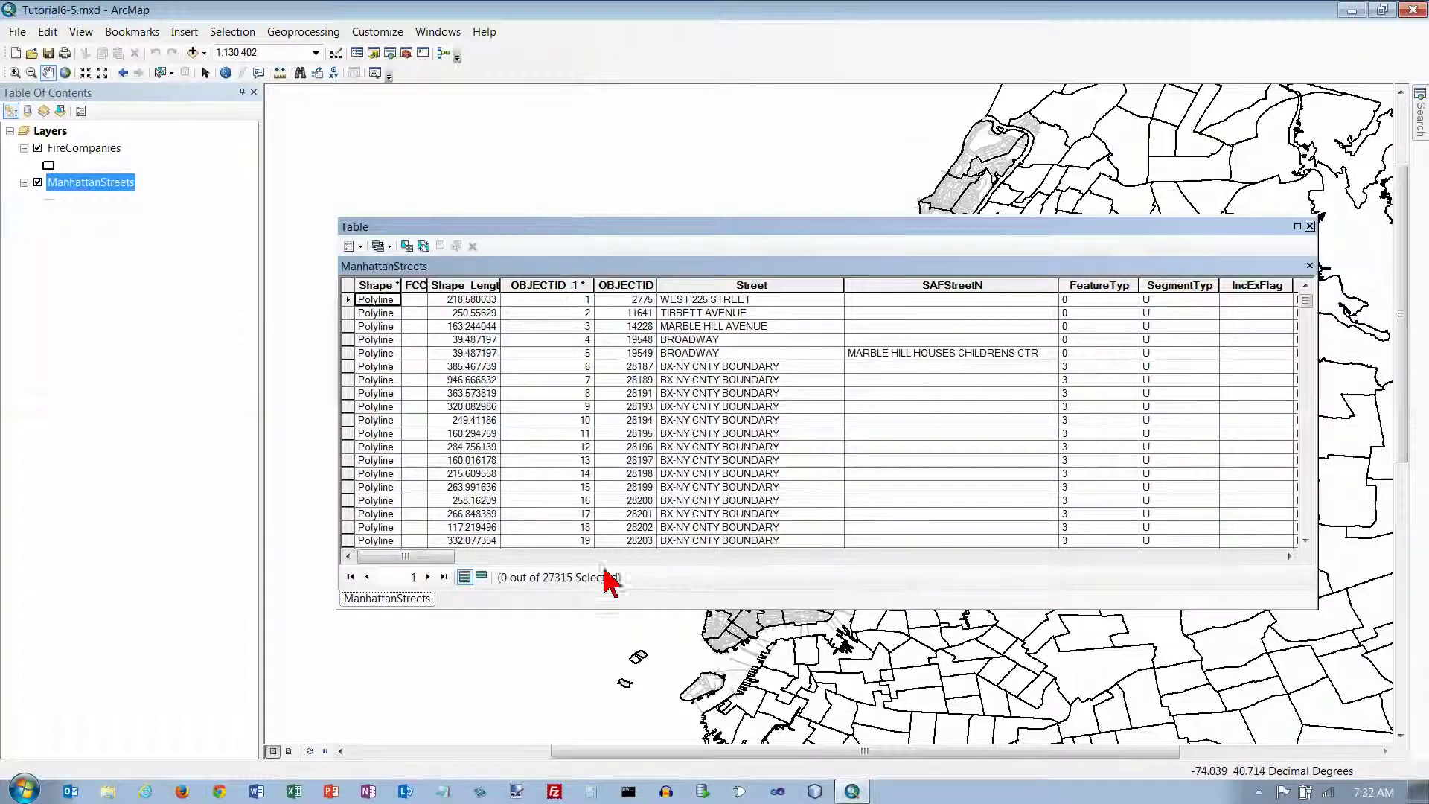
click(767, 557)
click(967, 557)
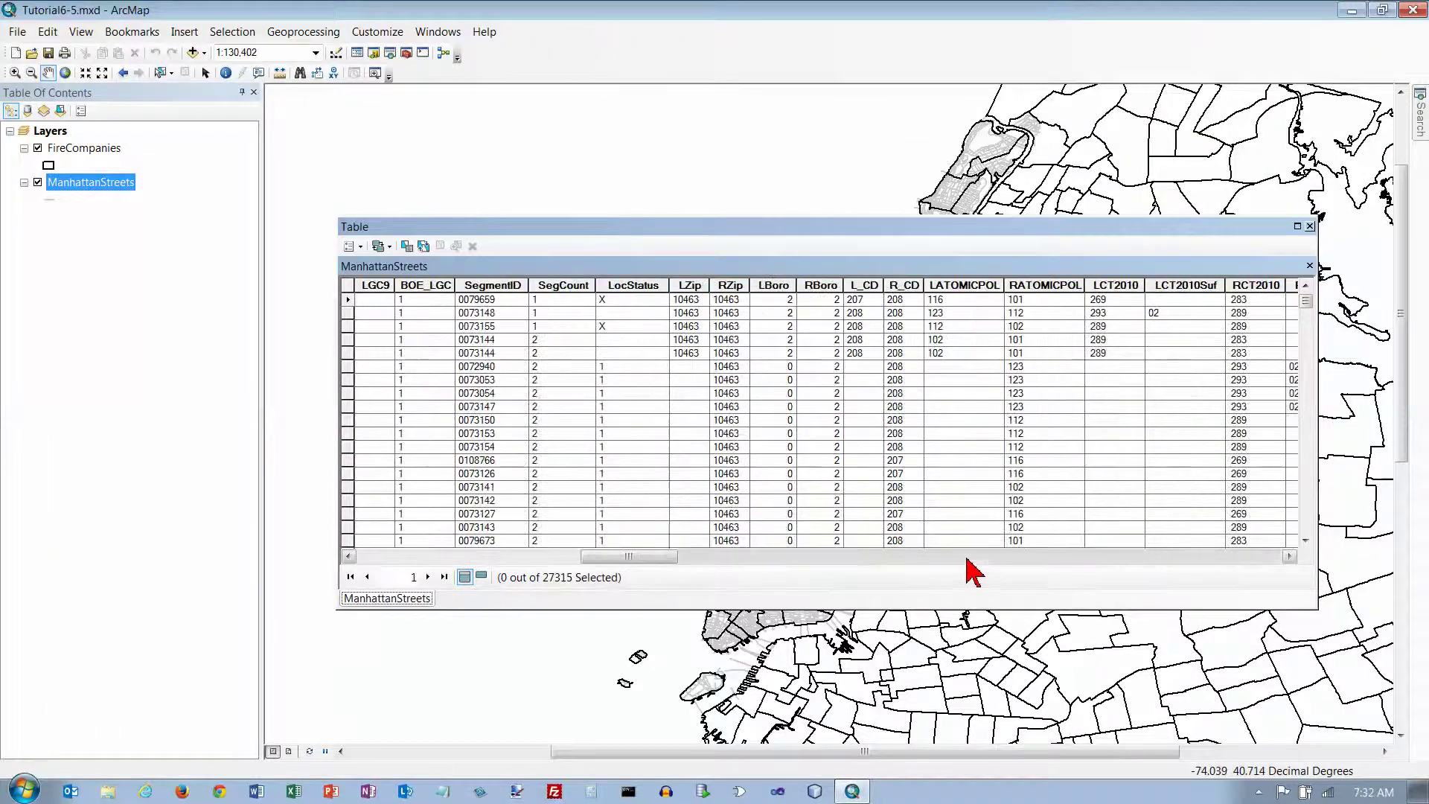
click(1085, 555)
click(1139, 556)
click(1228, 556)
click(1256, 556)
click(1265, 556)
click(1269, 557)
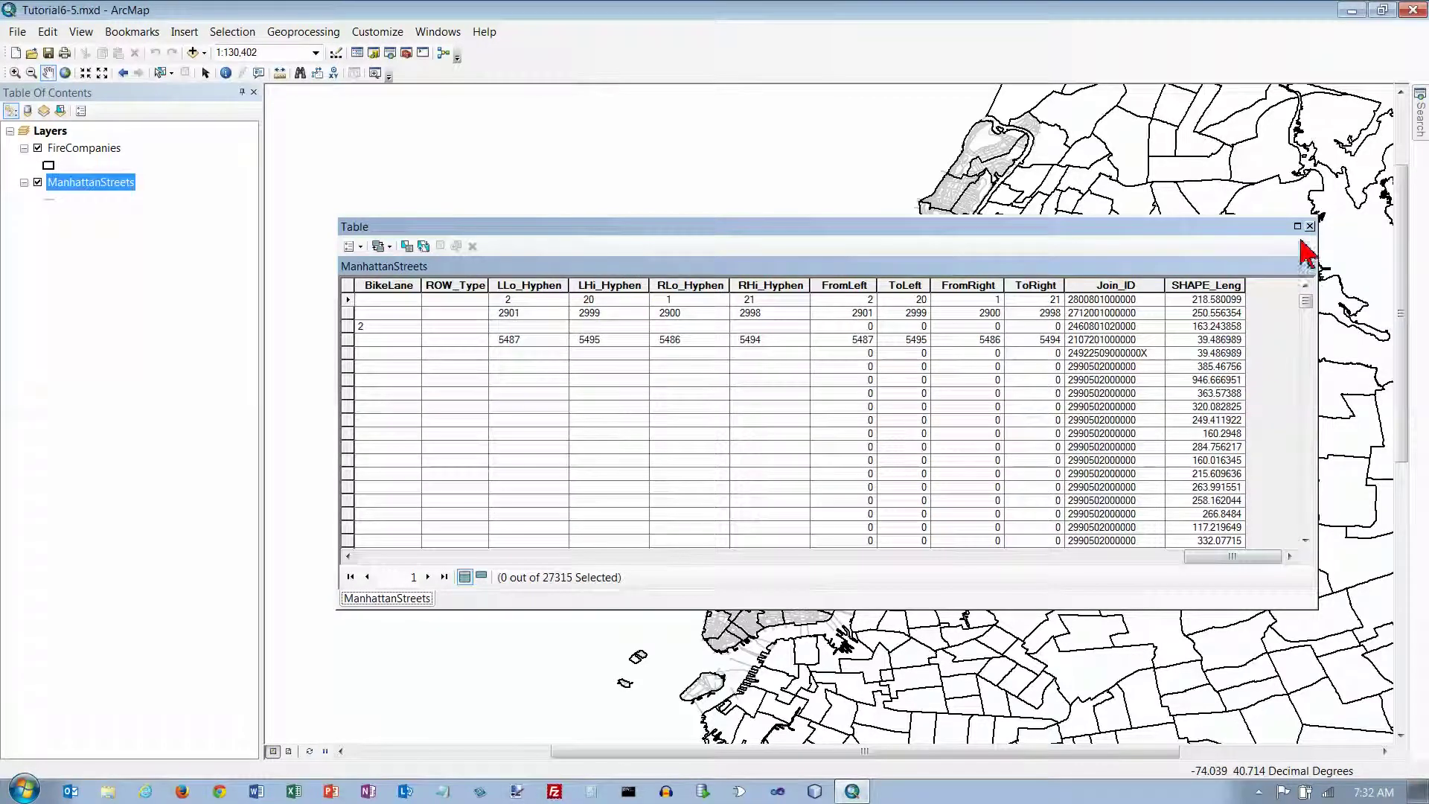
click(1309, 226)
- Examine the fields in the attribute table of the FireCompanies layer, and close the table
right_click(78, 153)
click(113, 197)
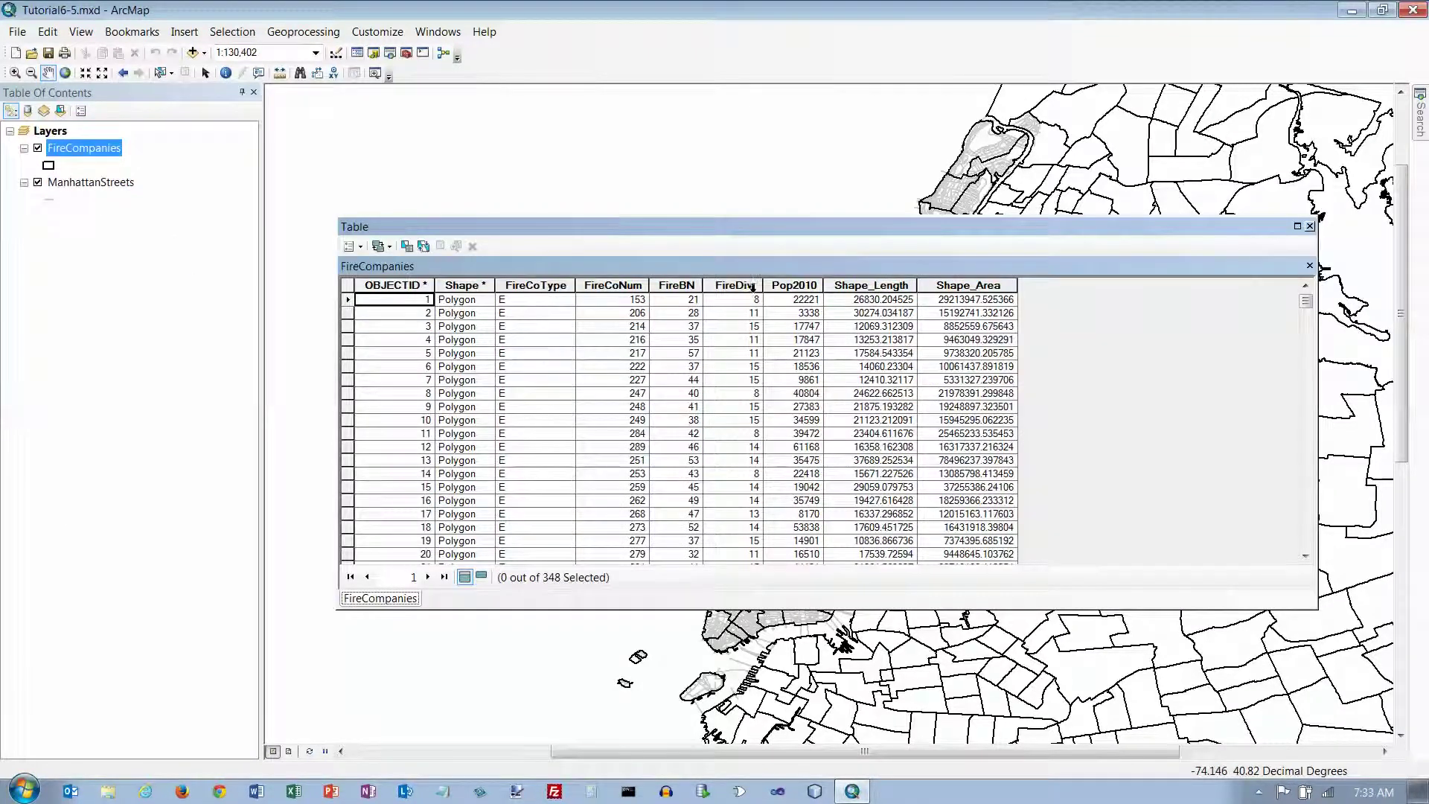
click(1310, 226)
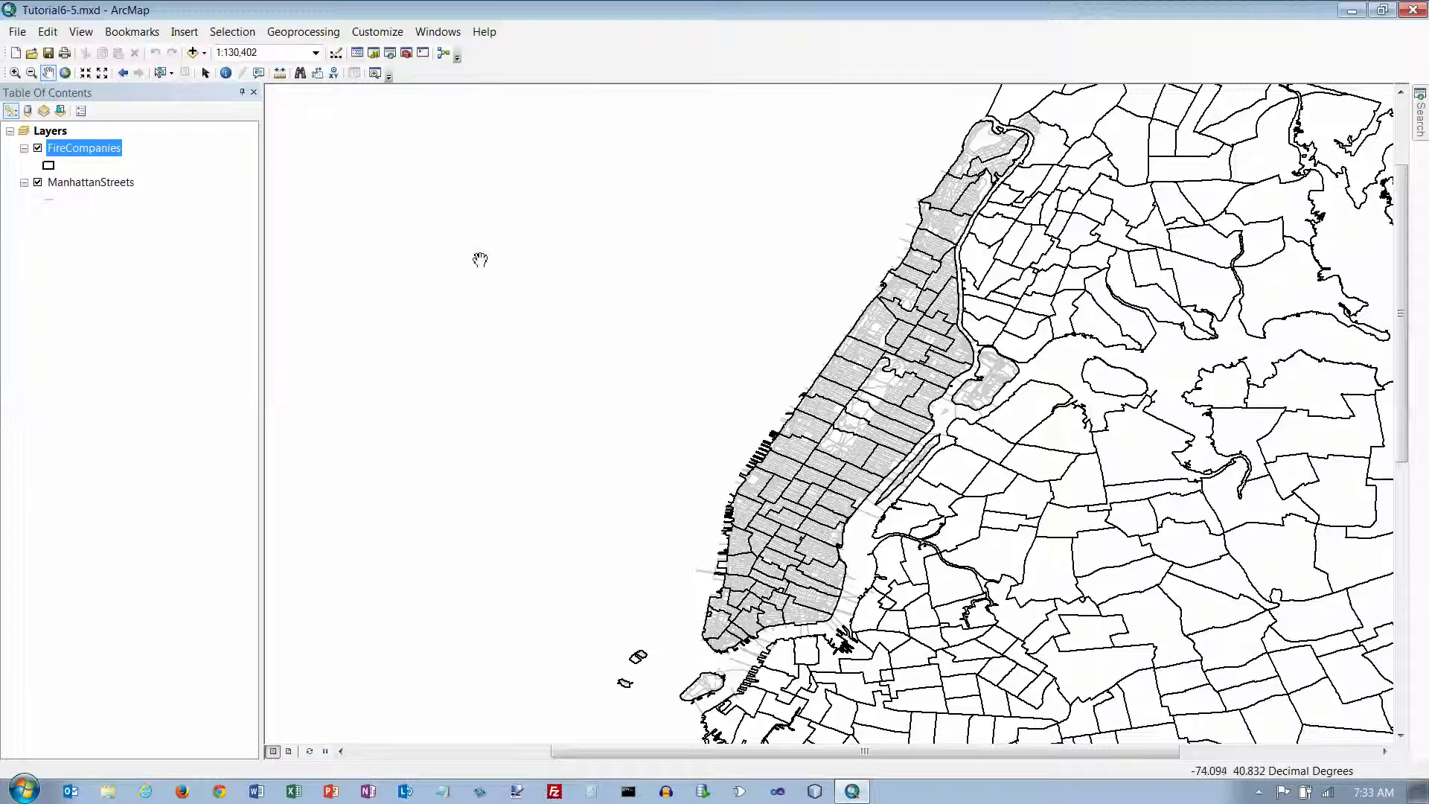
- Start the Intersect geoprocessing tool with ManhattanStreets and FireCompanies as its input features
click(301, 39)
click(309, 90)
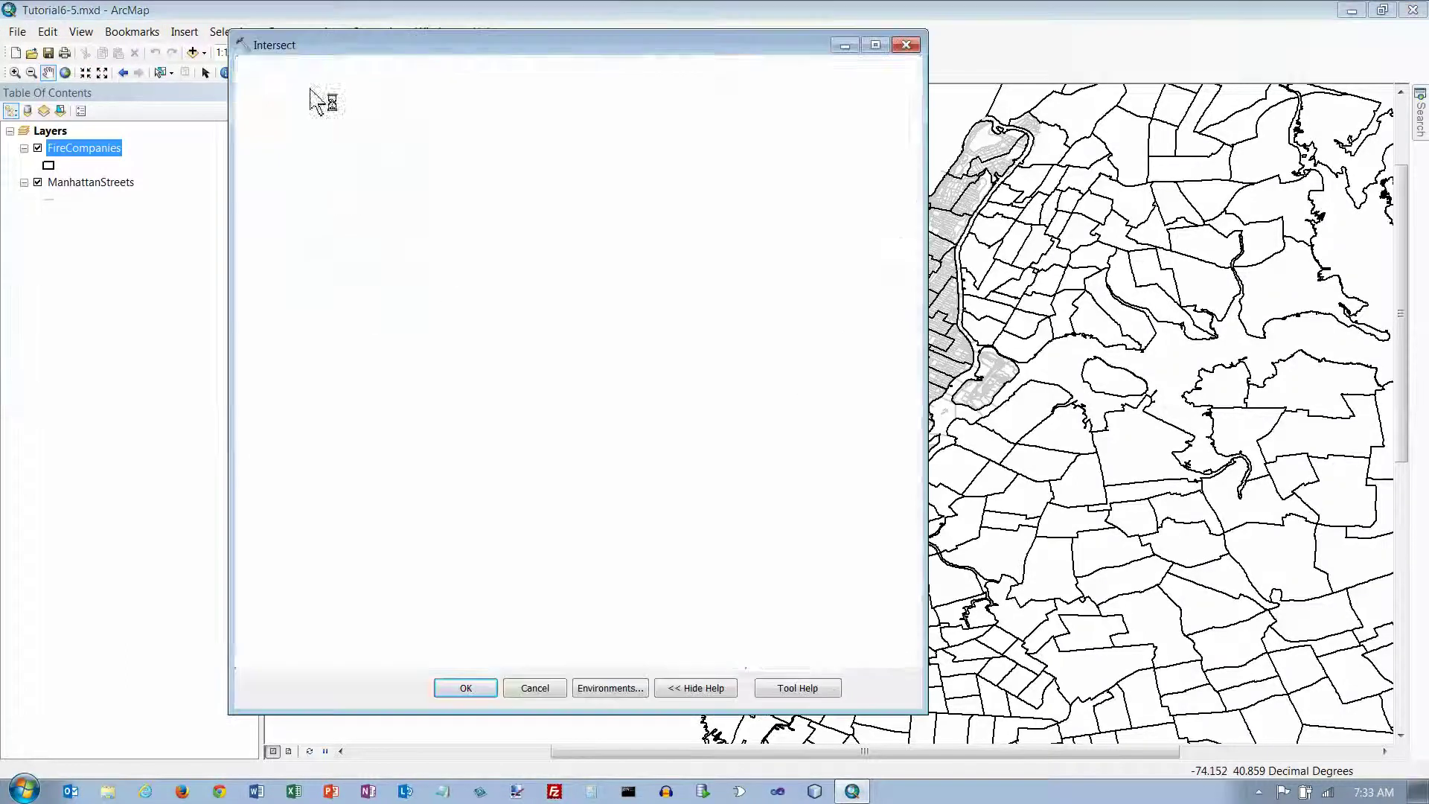
click(685, 92)
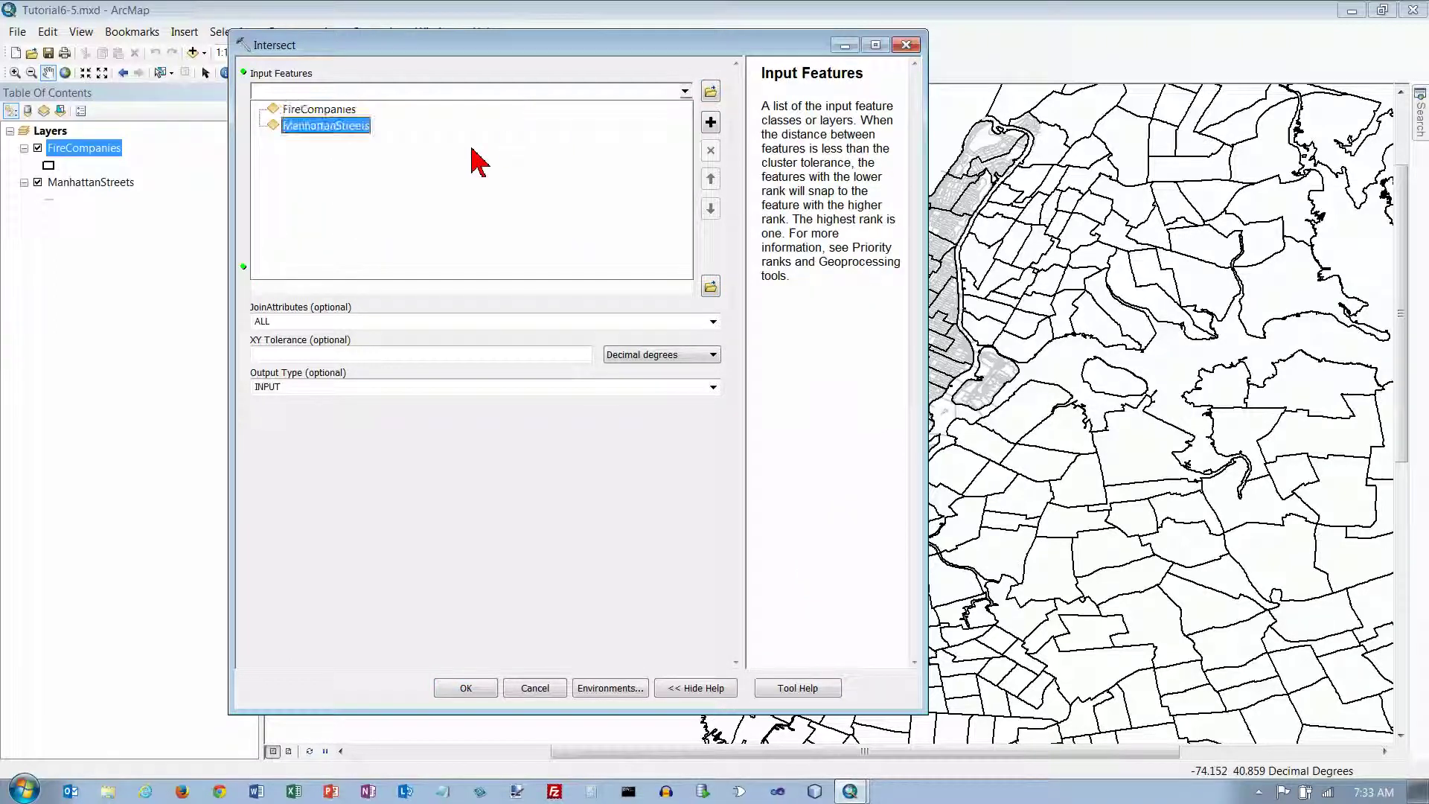
click(354, 127)
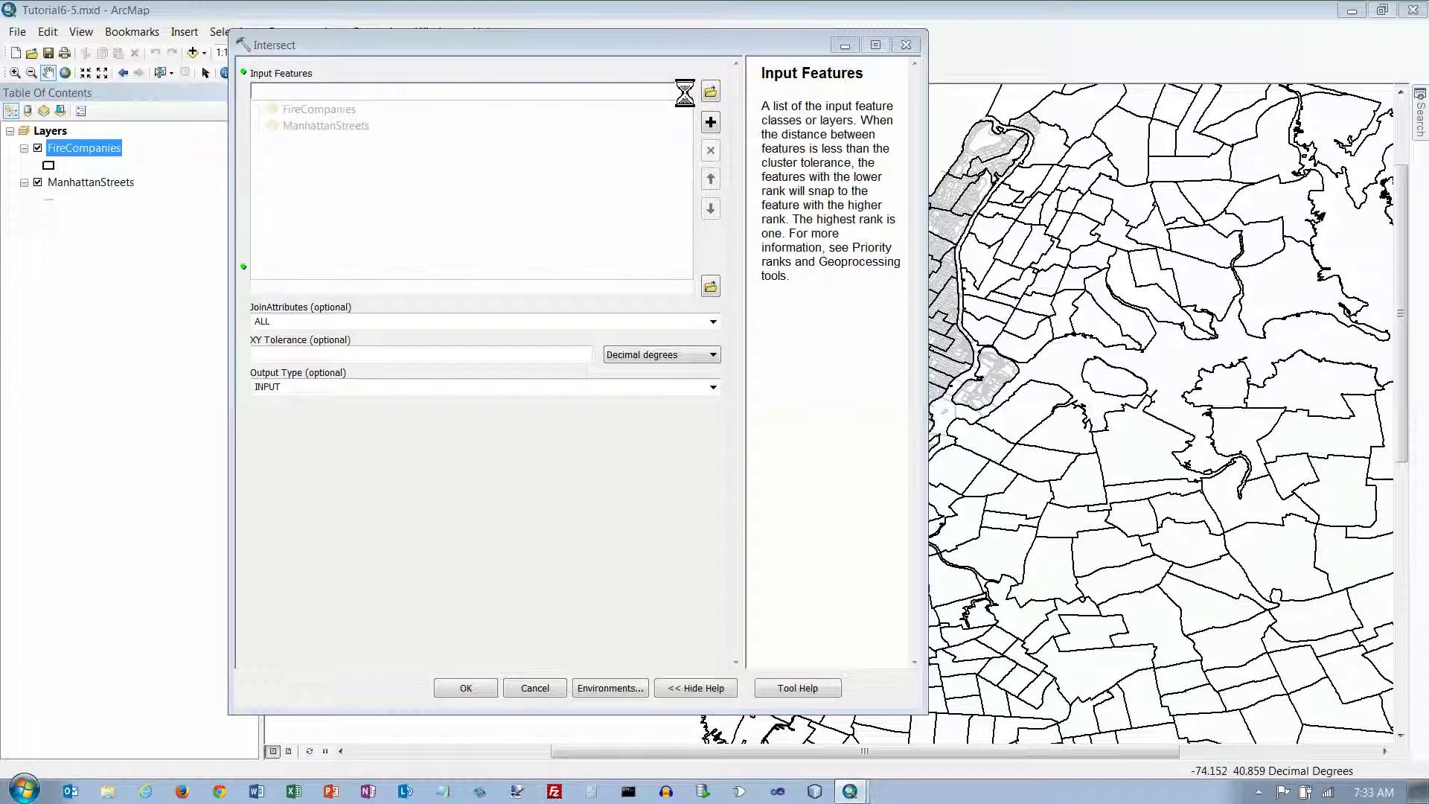
click(685, 91)
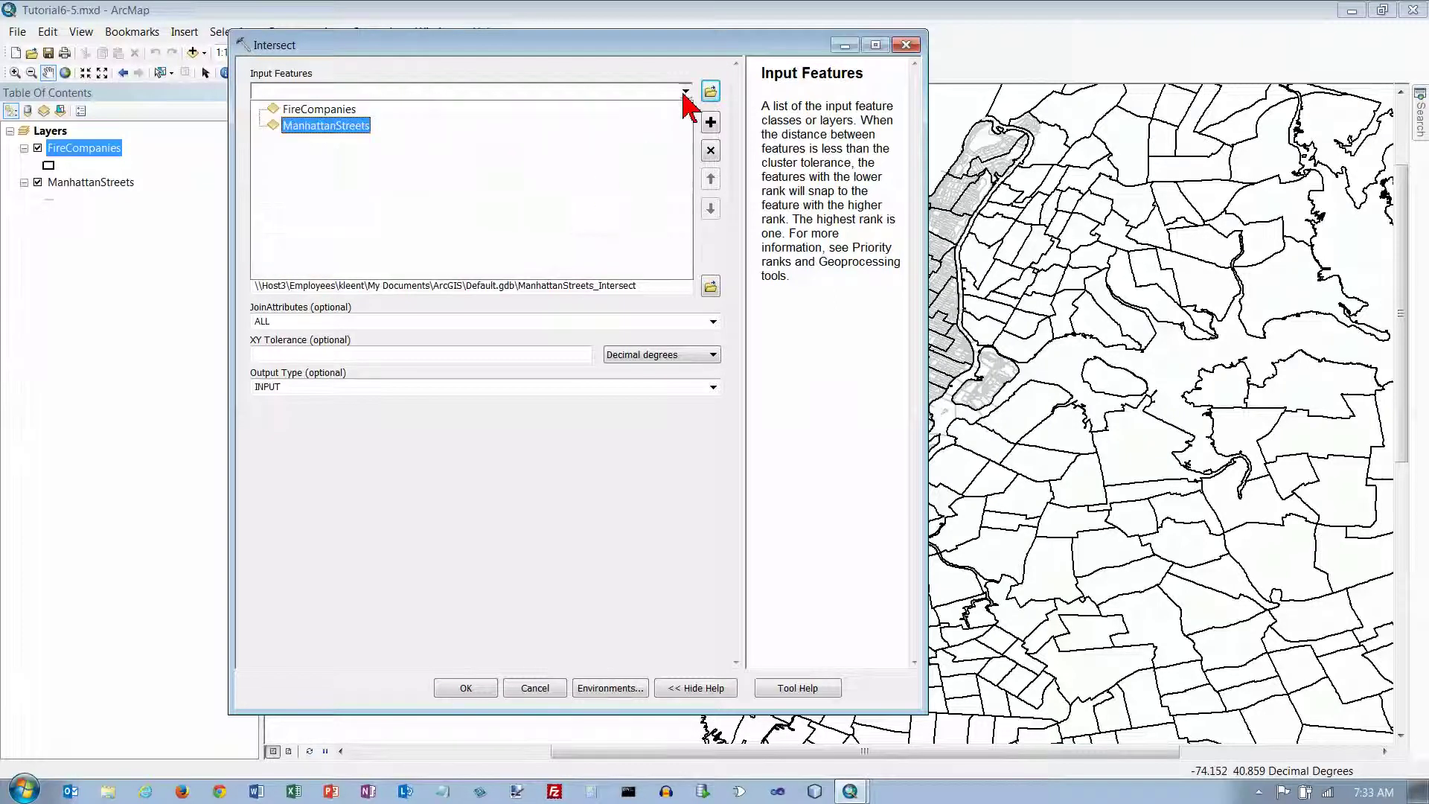
click(371, 110)
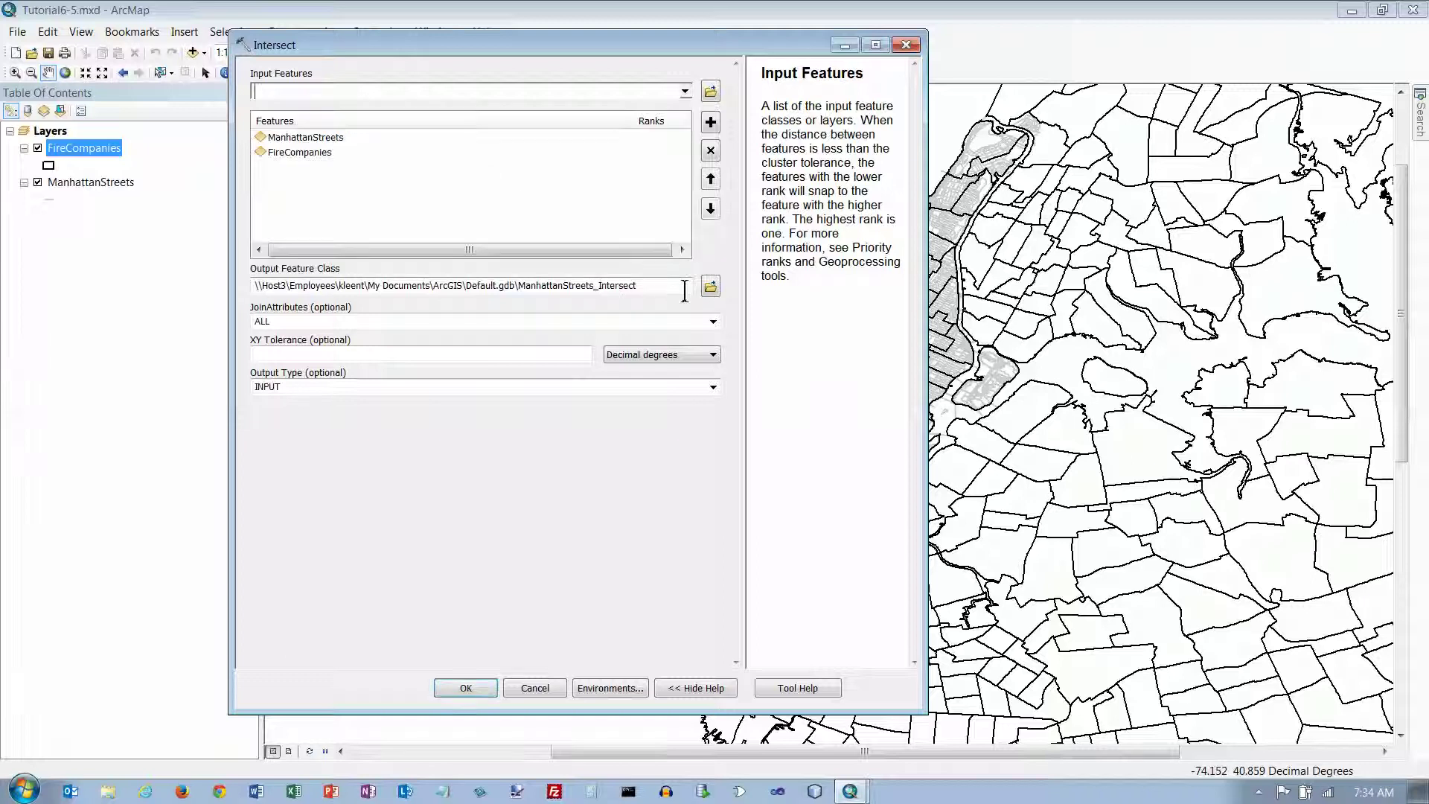
- Set the Intersect output feature class to ManhattanStreetsFireCompanies in the Chapter6.gdb geodatabase
click(712, 287)
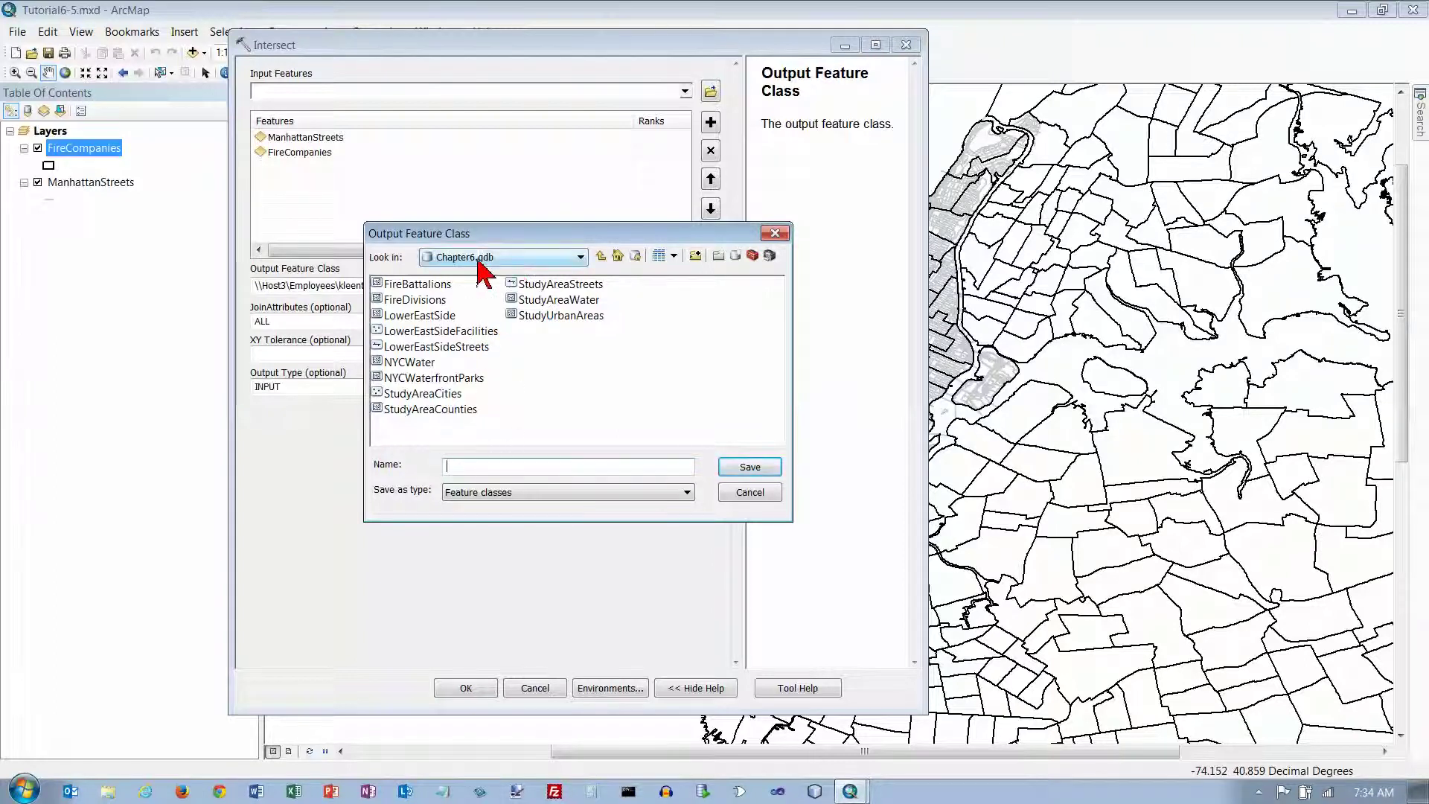
click(580, 257)
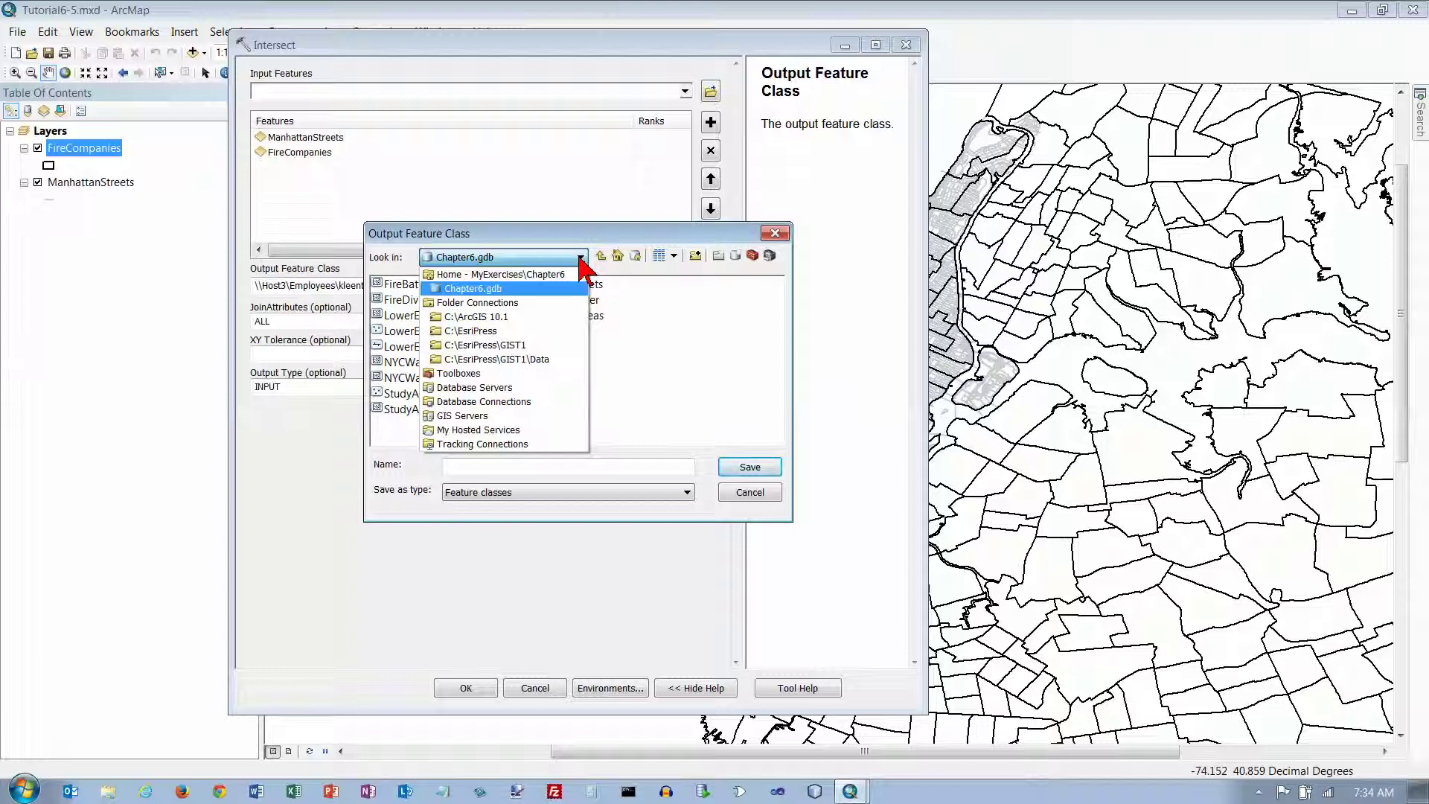
click(580, 257)
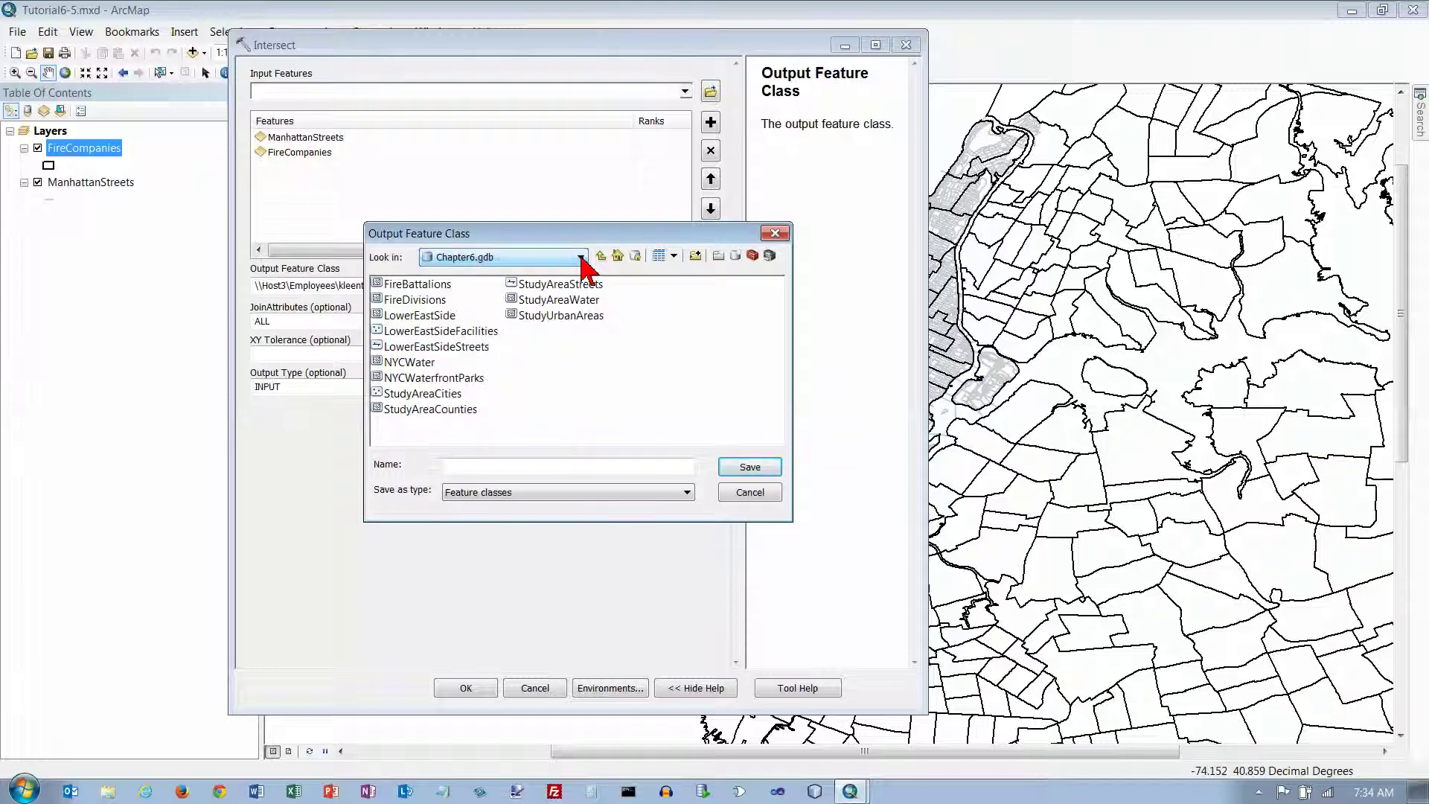
click(581, 257)
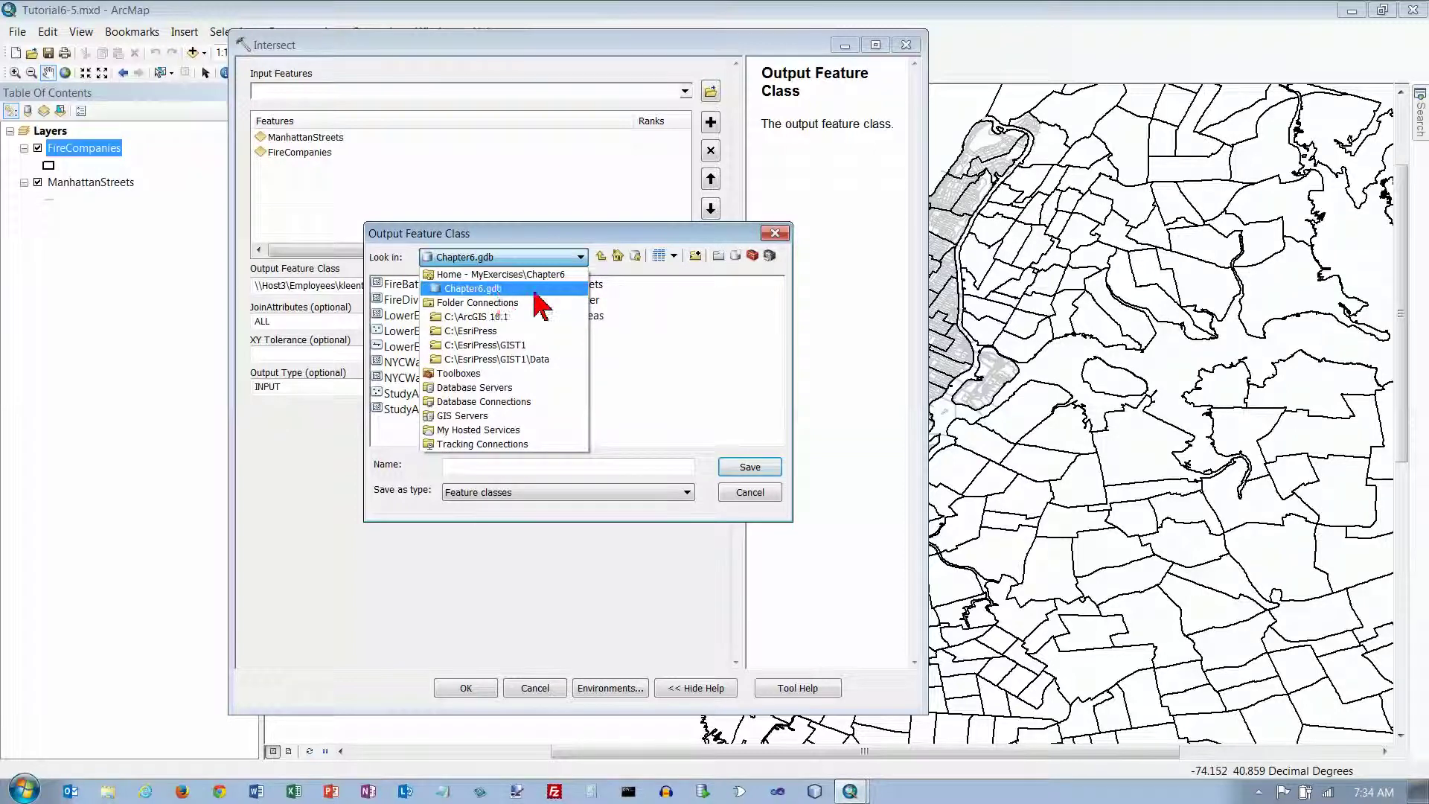
click(563, 264)
click(502, 468)
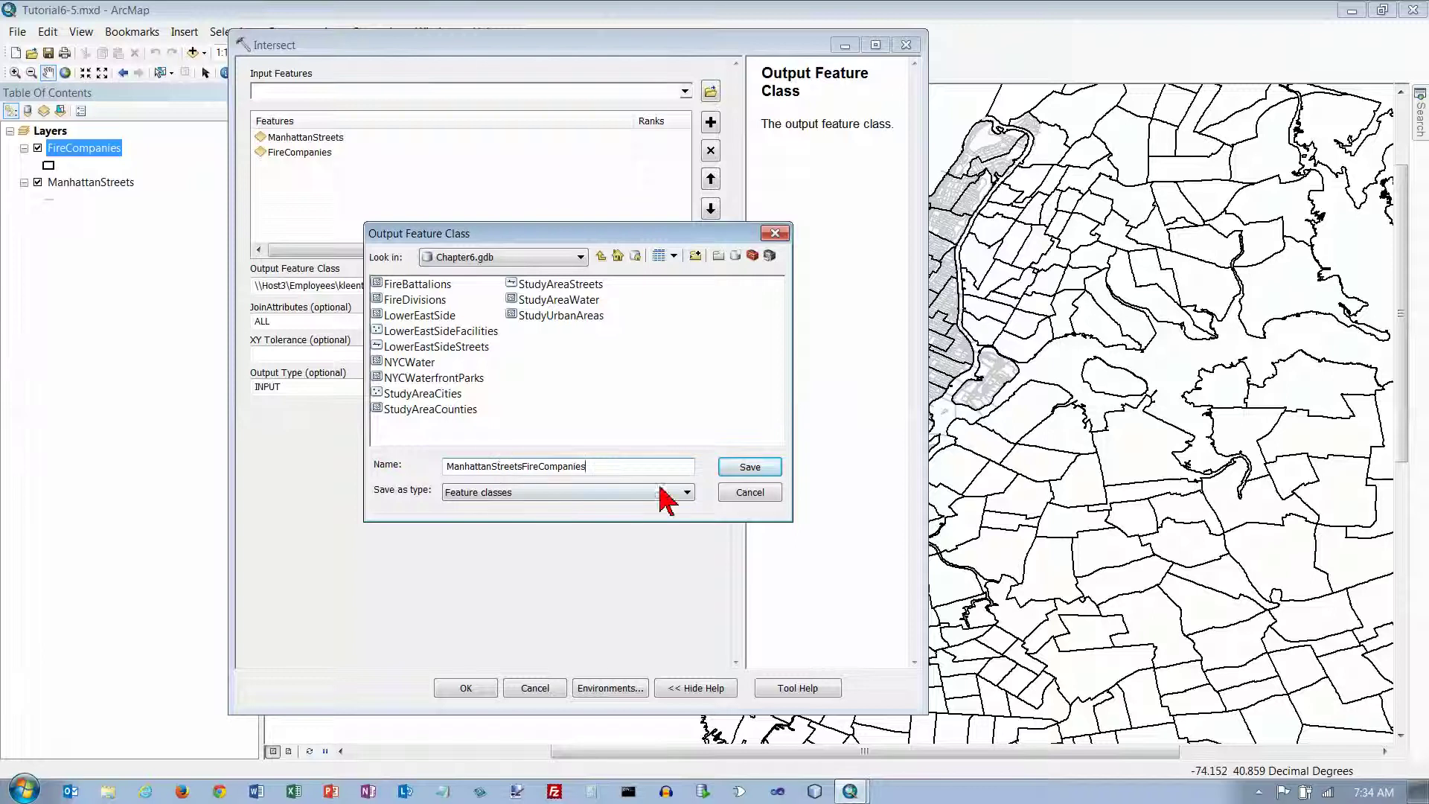
click(750, 469)
- Set the Intersect output type to LINE and run the tool
click(368, 394)
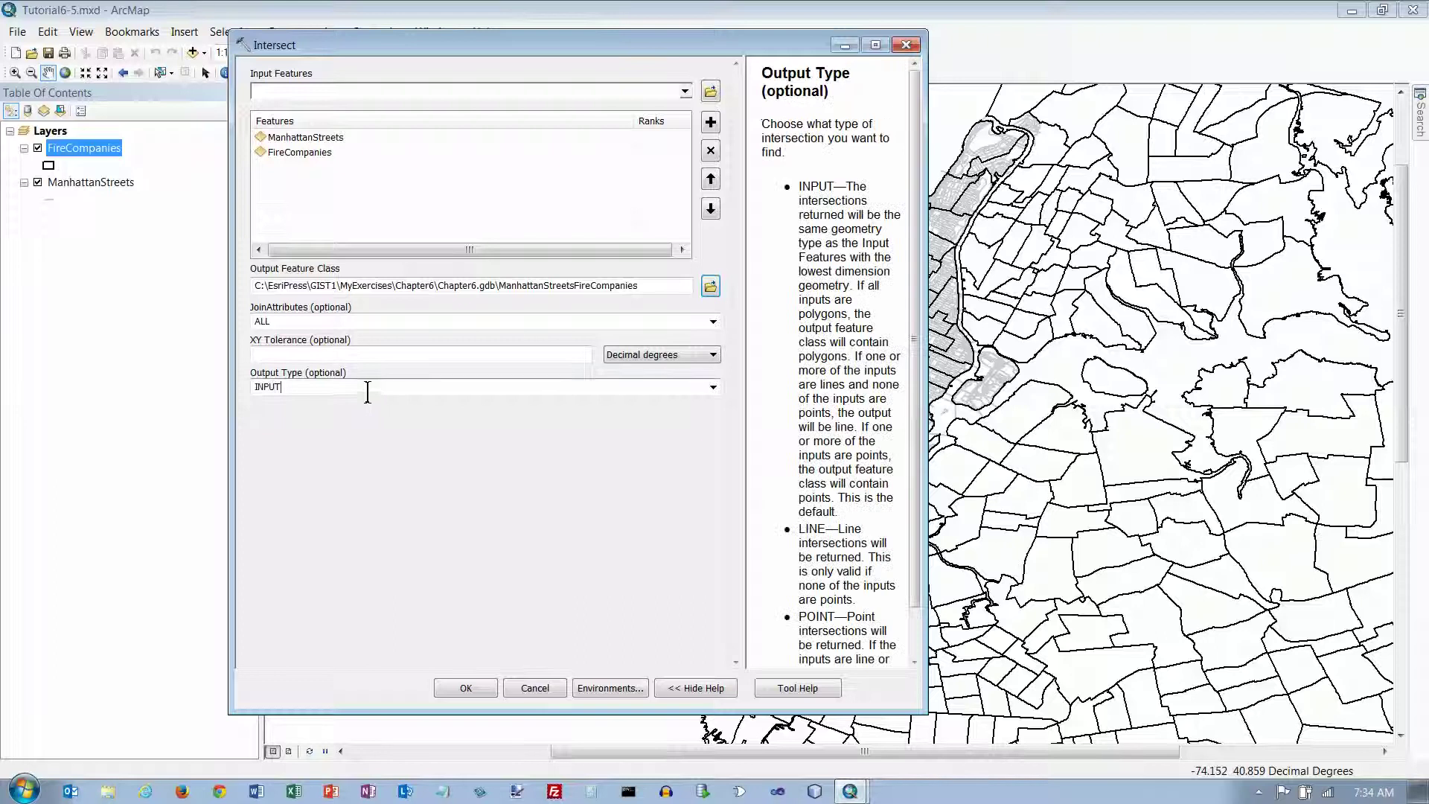
click(713, 387)
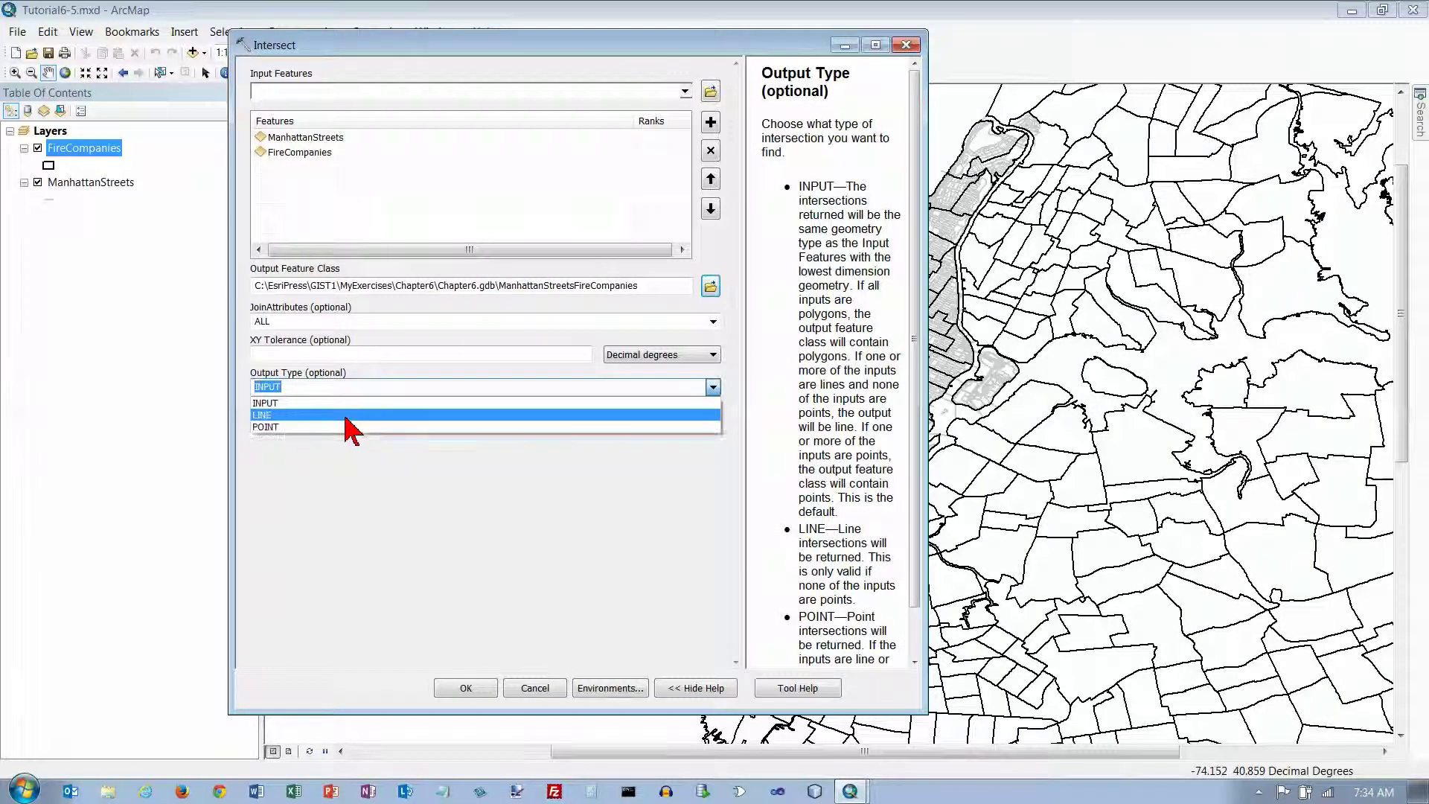
click(391, 415)
click(466, 688)
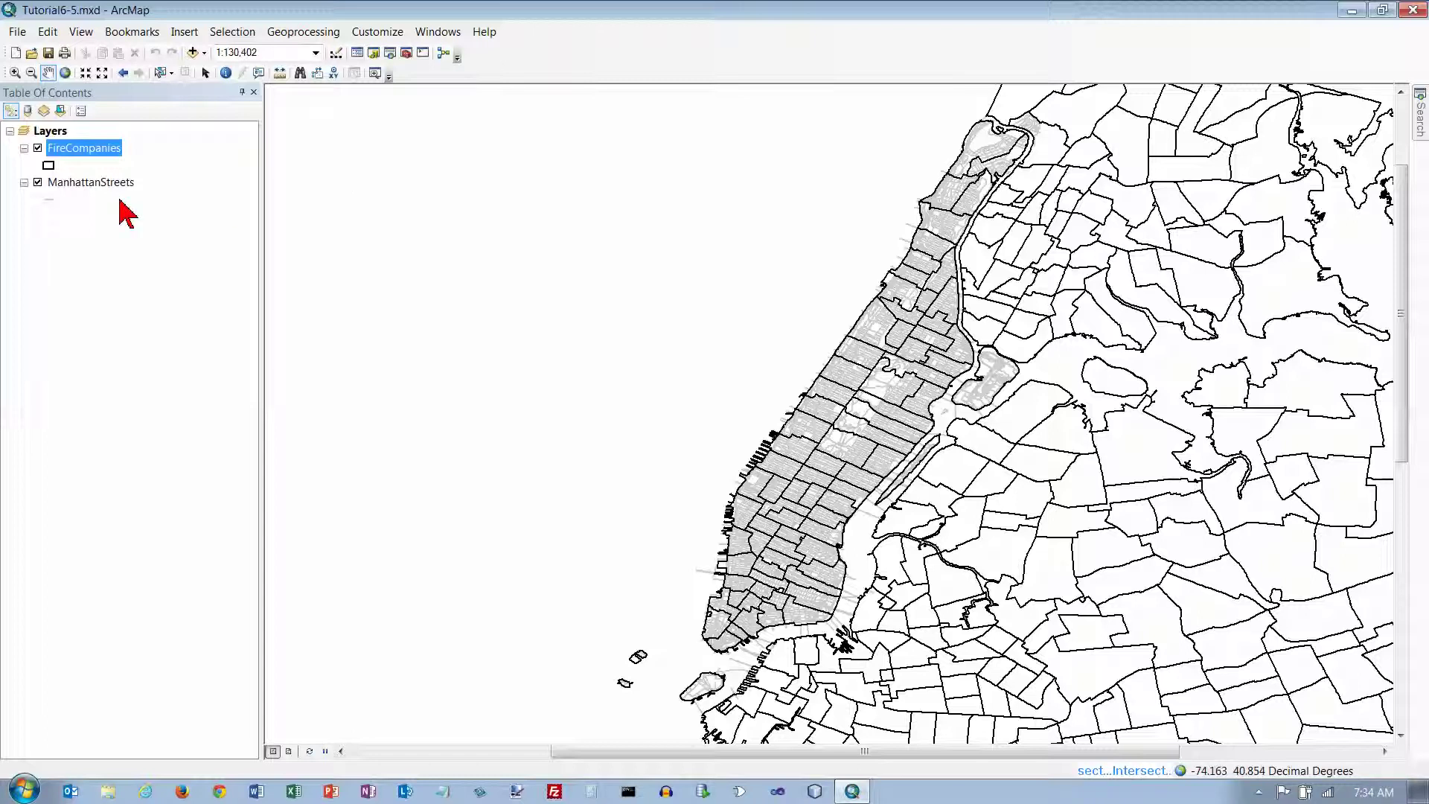
- Add the ManhattanStreetsFireCompanies feature class from Chapter6.gdb to the map, and dismiss the drawing errors window
click(192, 52)
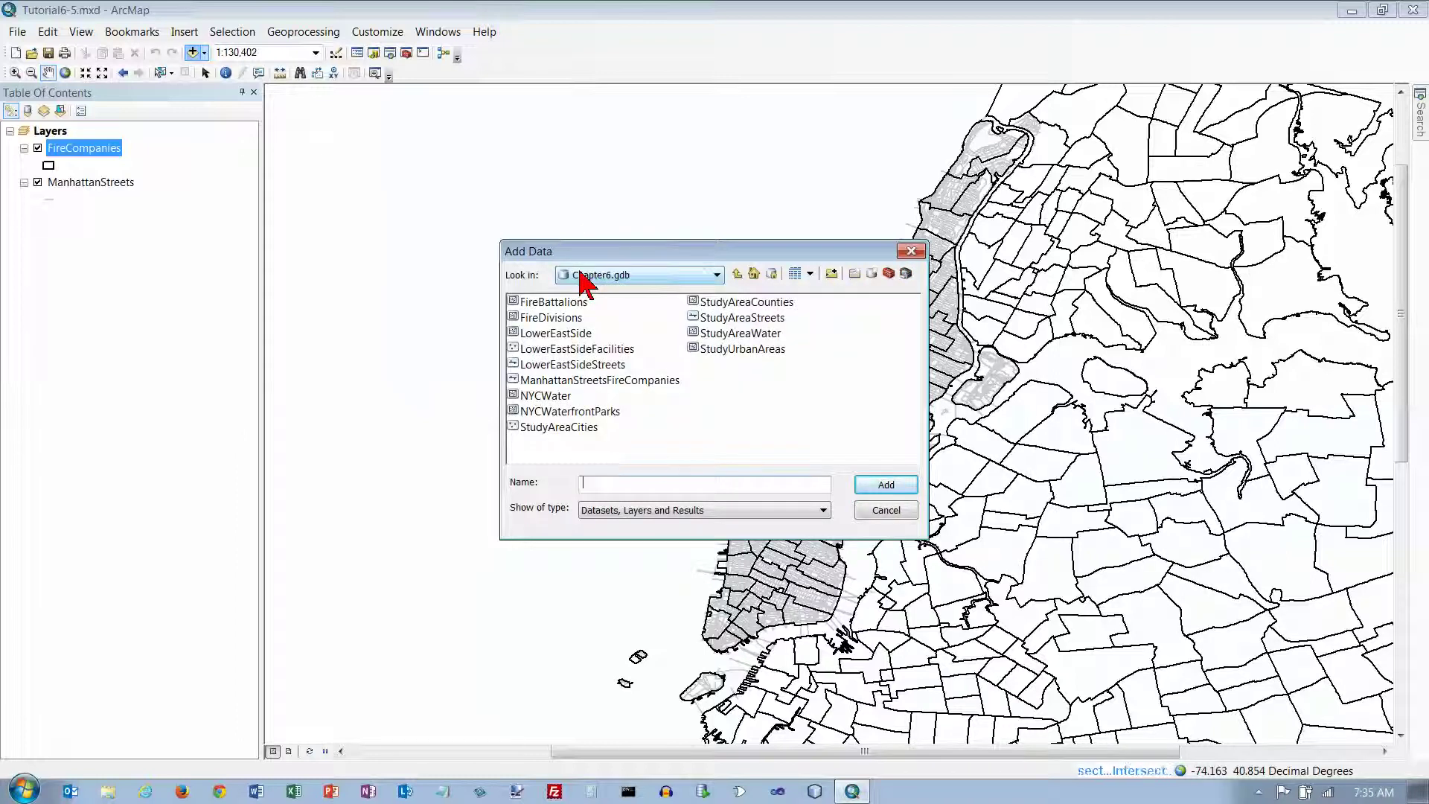
click(647, 381)
click(882, 485)
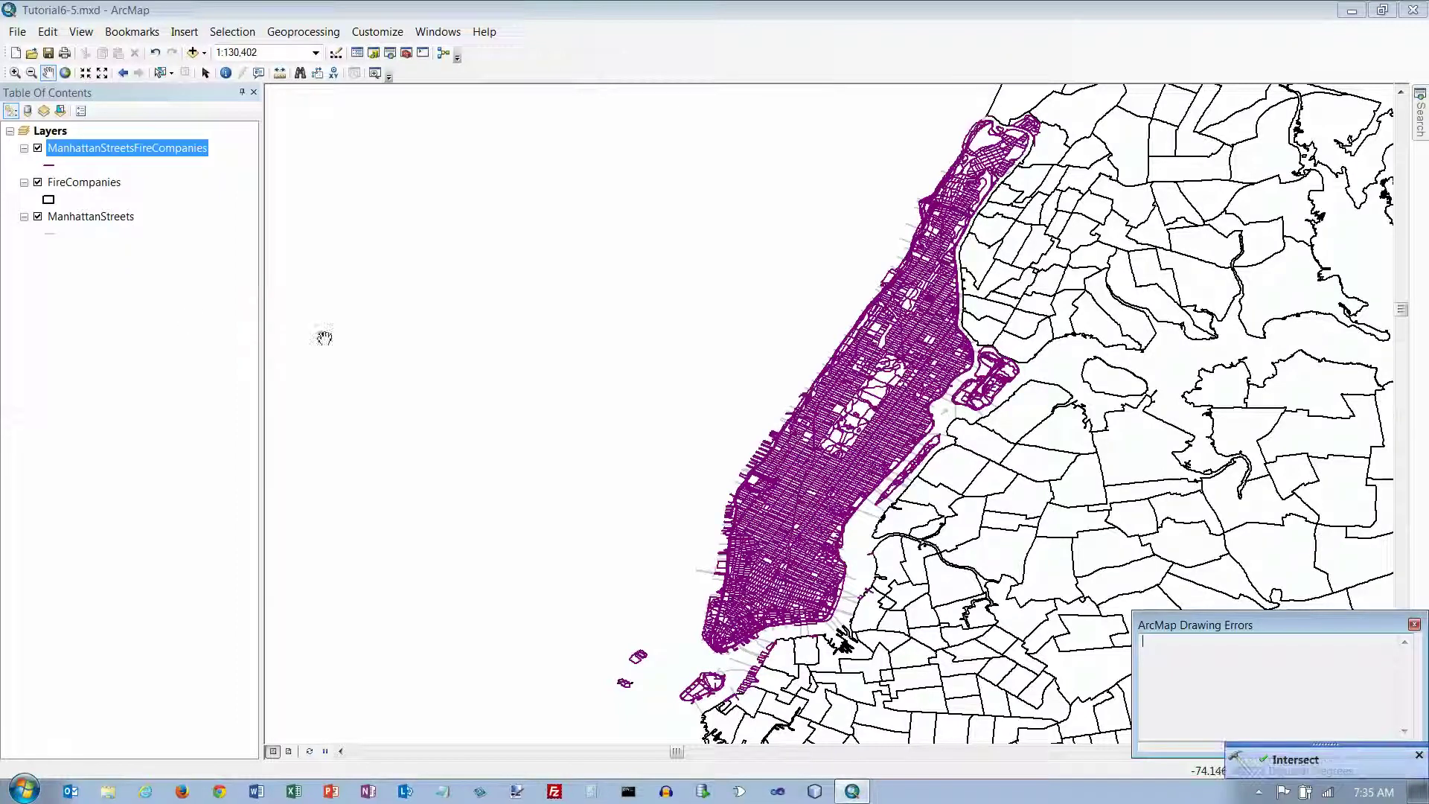
click(1413, 625)
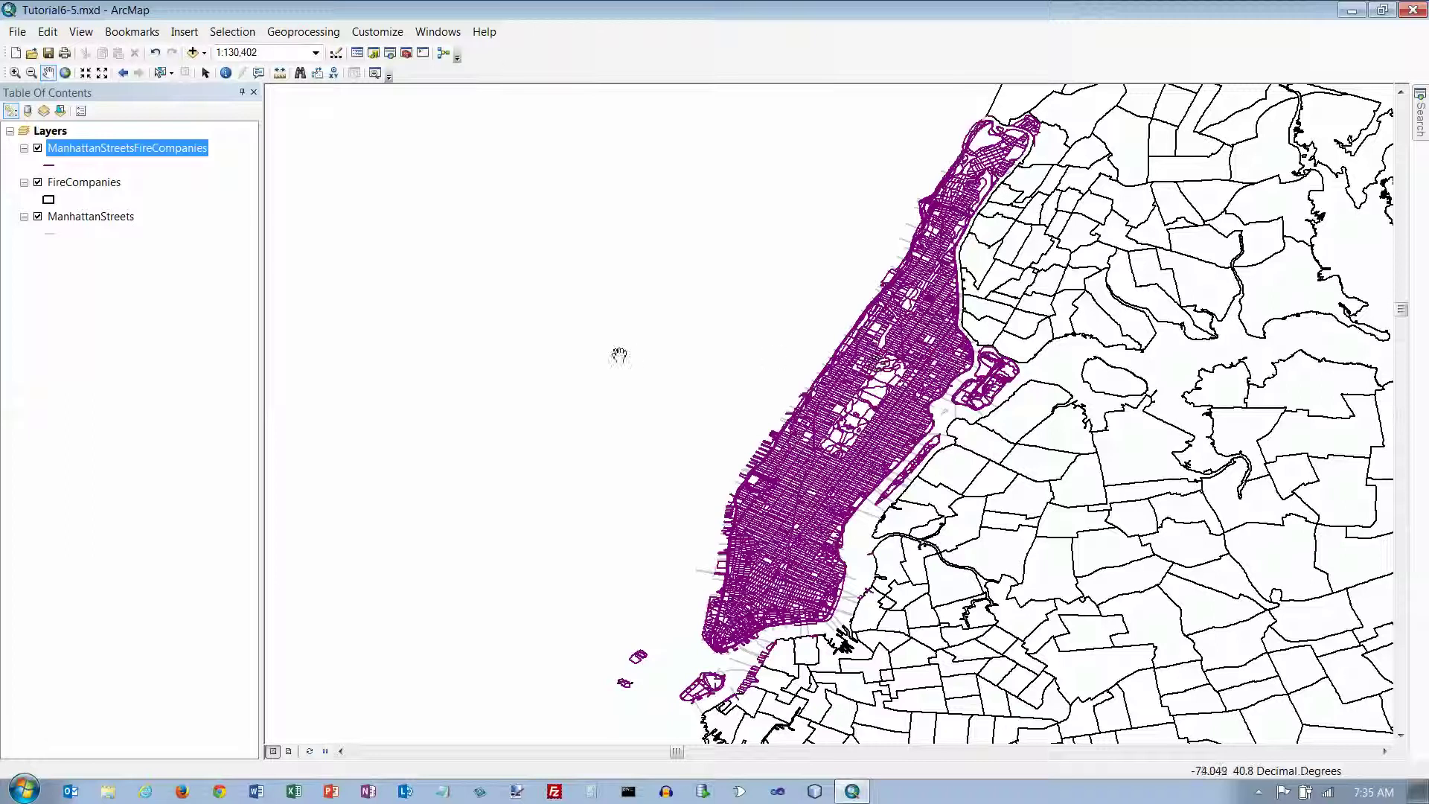
- Examine the street and fire company fields in the ManhattanStreetsFireCompanies attribute table, and close the table
right_click(154, 152)
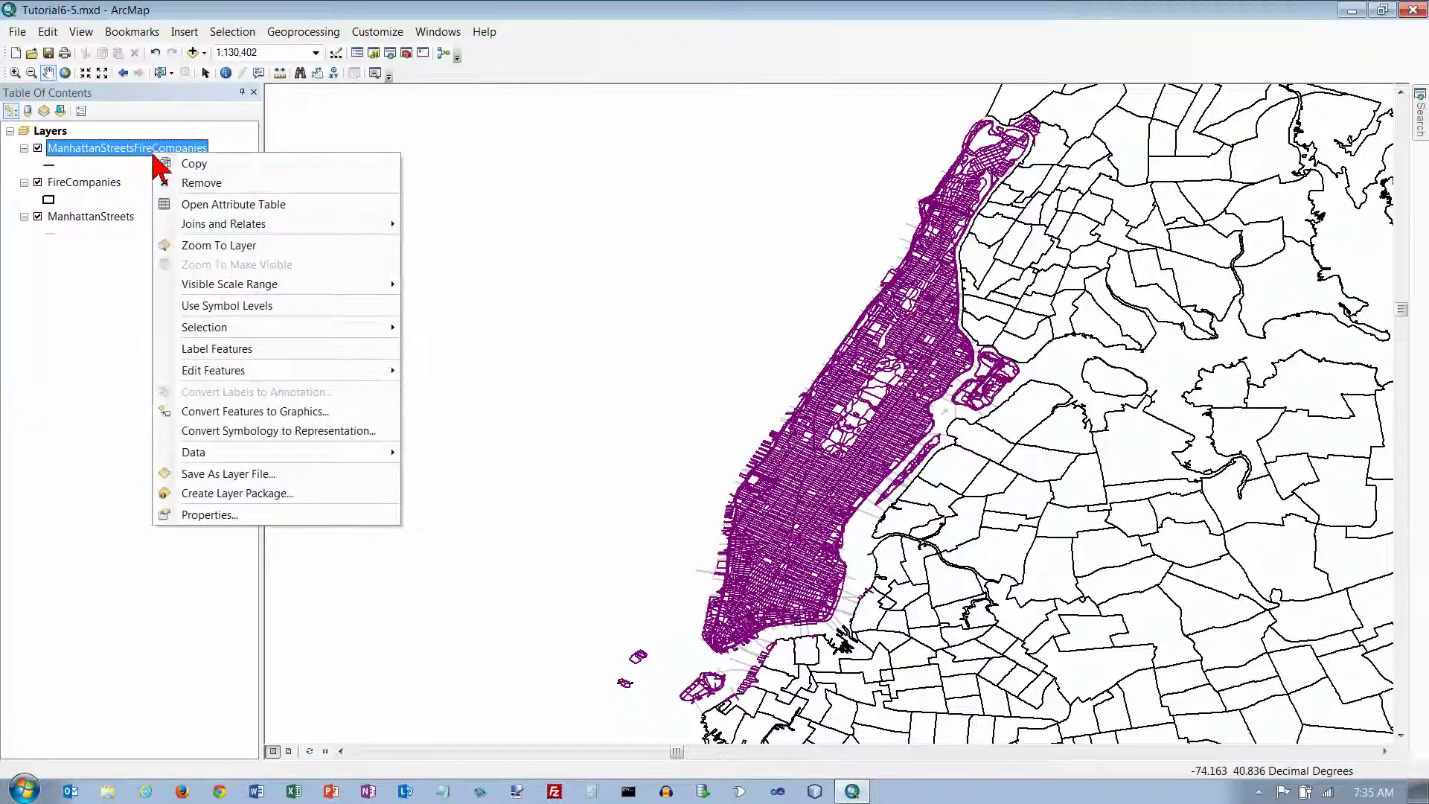
click(190, 201)
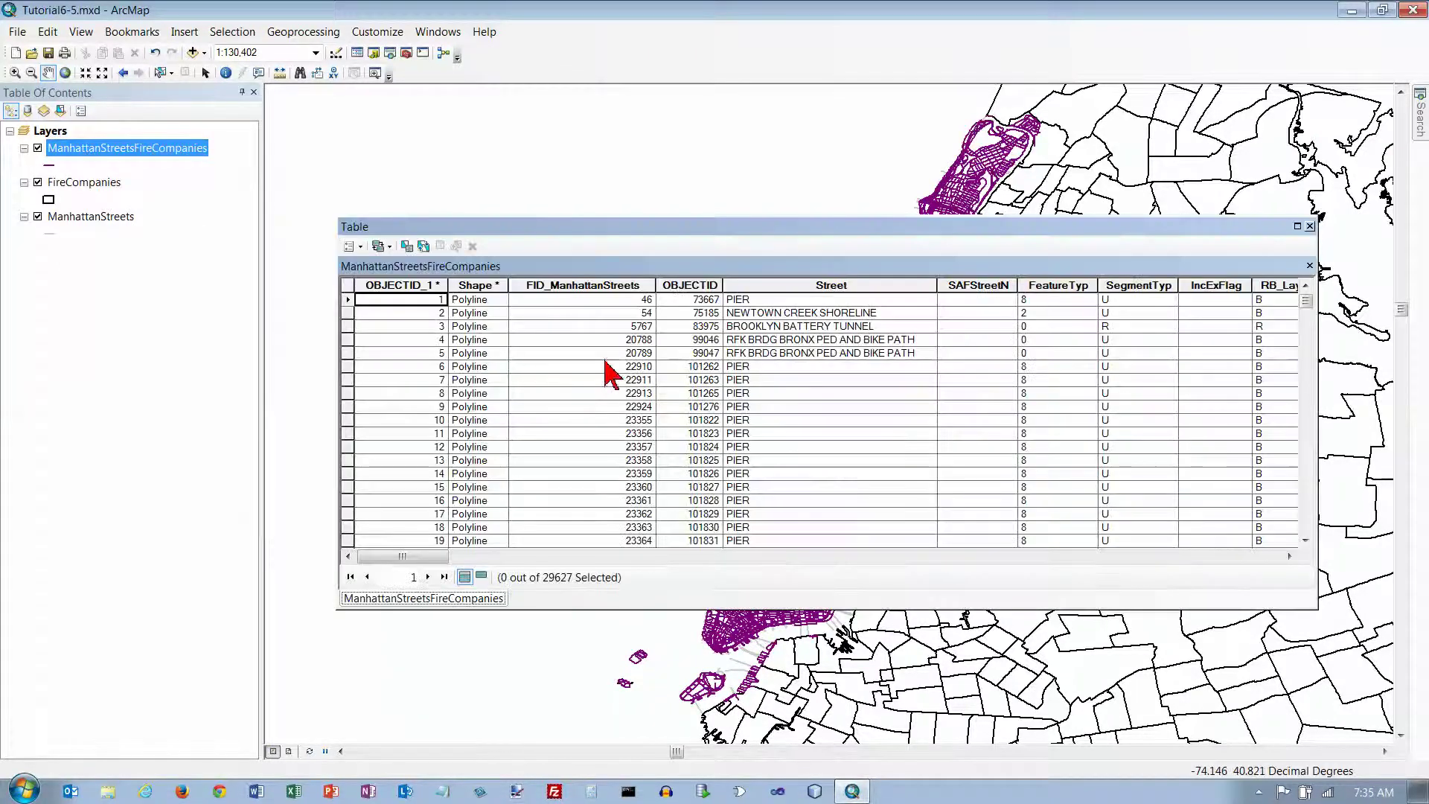
drag(431, 559, 1263, 568)
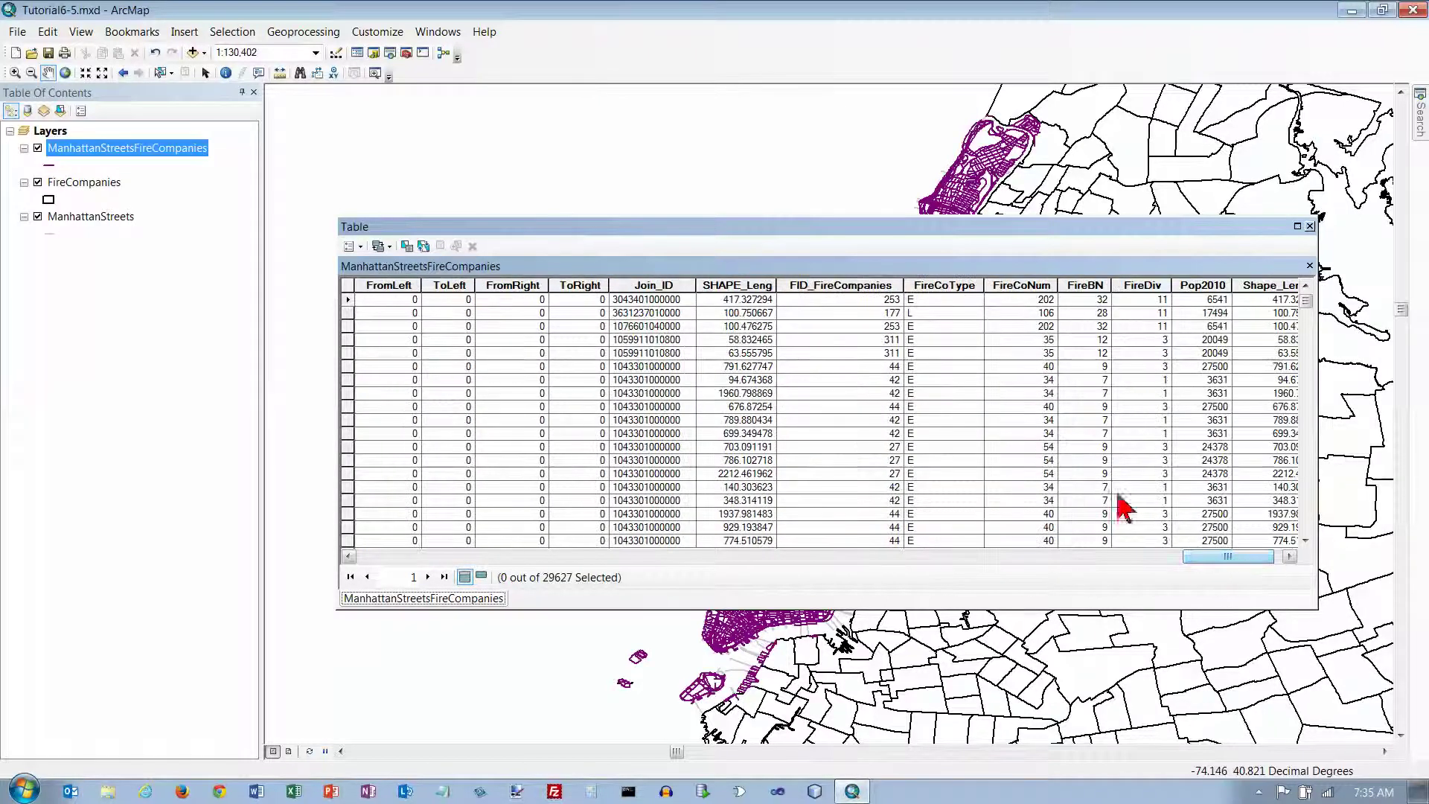
click(1310, 226)
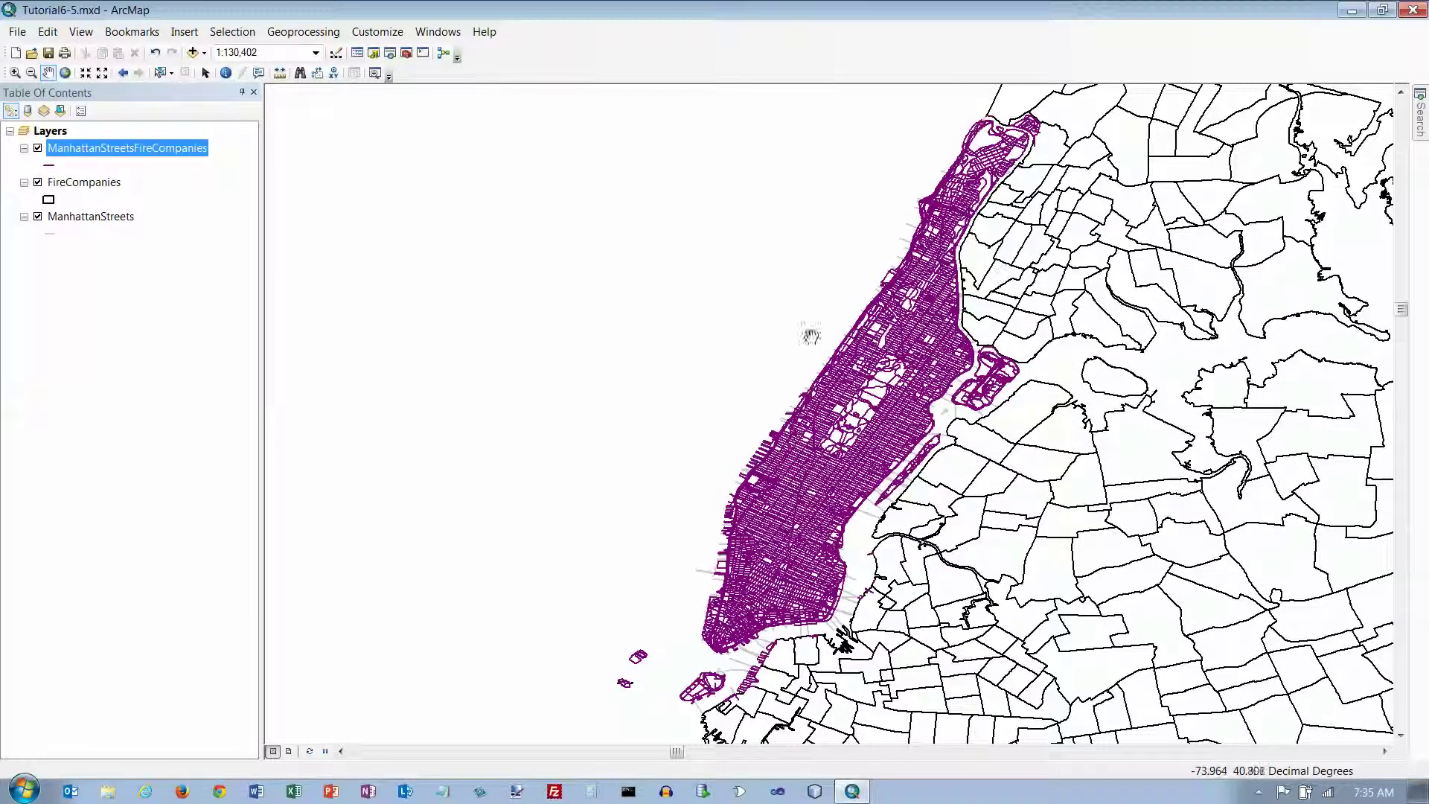